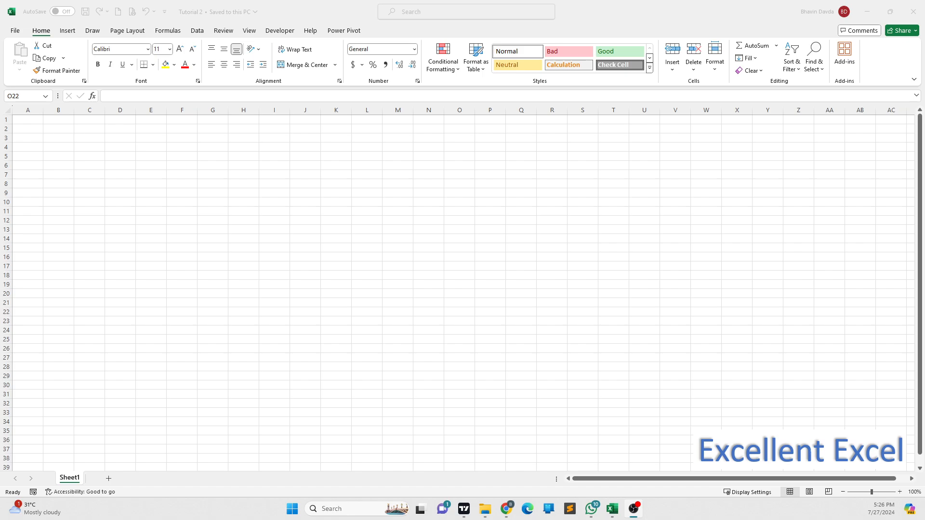
Step: Start importing external data from an Excel workbook file
{"action": "left_click", "coordinate": [197, 31]}
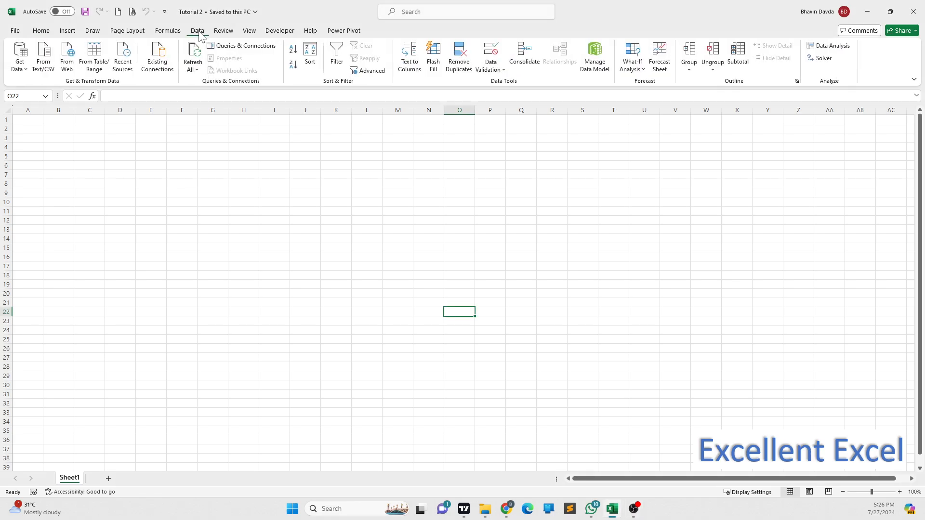
{"action": "left_click", "coordinate": [27, 70]}
{"action": "mouse_move", "coordinate": [67, 84]}
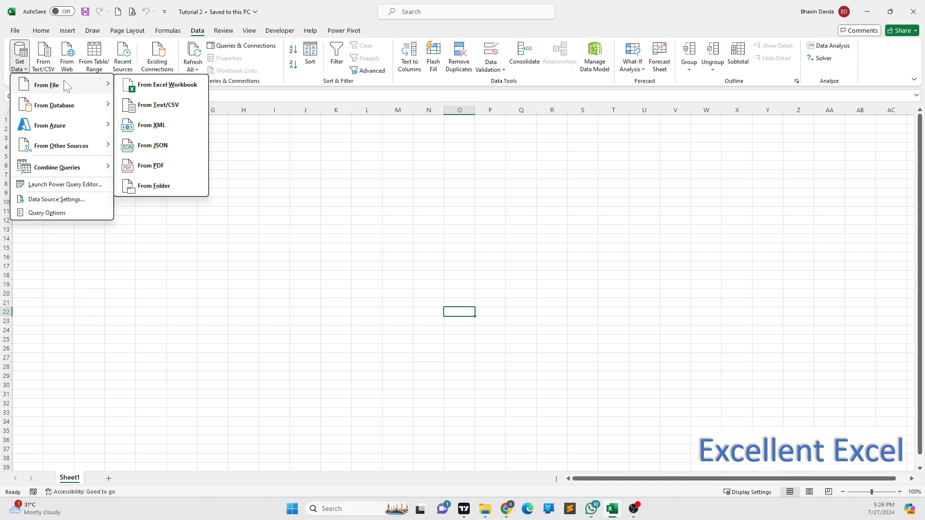
{"action": "left_click", "coordinate": [142, 88]}
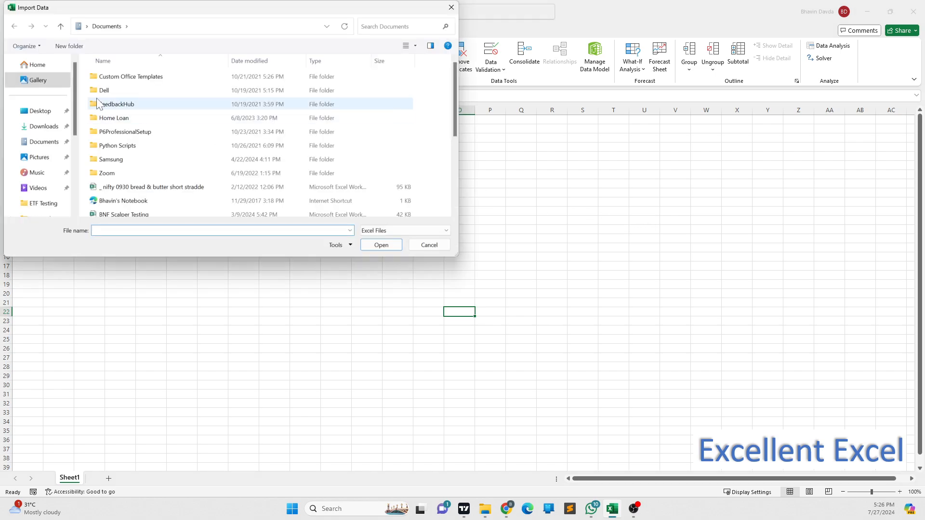
Step: Browse to the Raw Data folder inside Excellent Excel > Tutorial 2 on the Desktop
{"action": "left_click", "coordinate": [41, 111]}
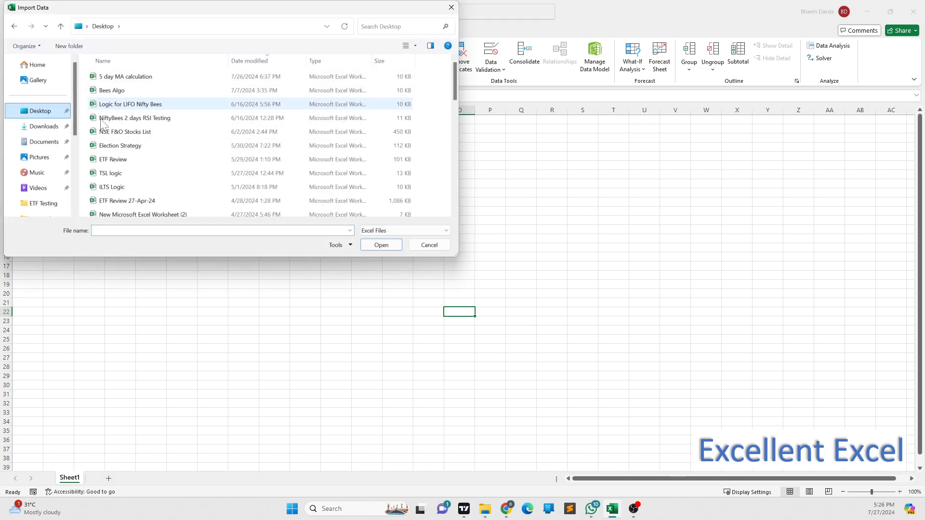
{"action": "scroll", "coordinate": [61, 154], "scroll_direction": "down", "scroll_amount": 2}
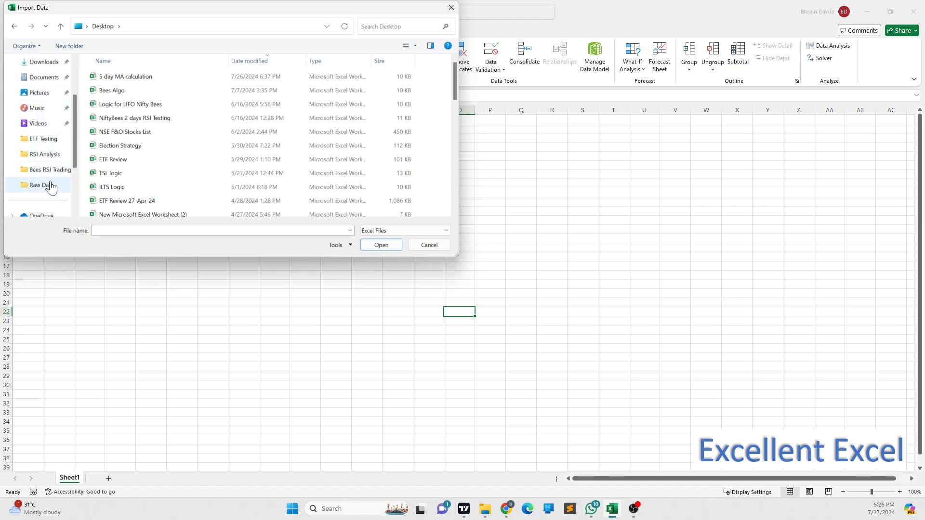
{"action": "scroll", "coordinate": [51, 186], "scroll_direction": "down", "scroll_amount": 3}
{"action": "scroll", "coordinate": [43, 184], "scroll_direction": "up", "scroll_amount": 5}
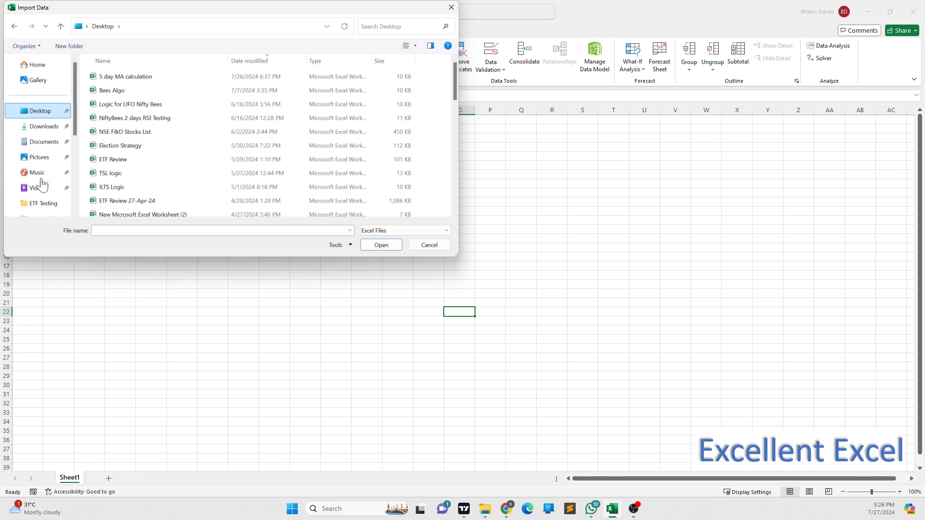
{"action": "left_click", "coordinate": [119, 63]}
{"action": "scroll", "coordinate": [122, 171], "scroll_direction": "down", "scroll_amount": 3}
{"action": "scroll", "coordinate": [118, 166], "scroll_direction": "down", "scroll_amount": 2}
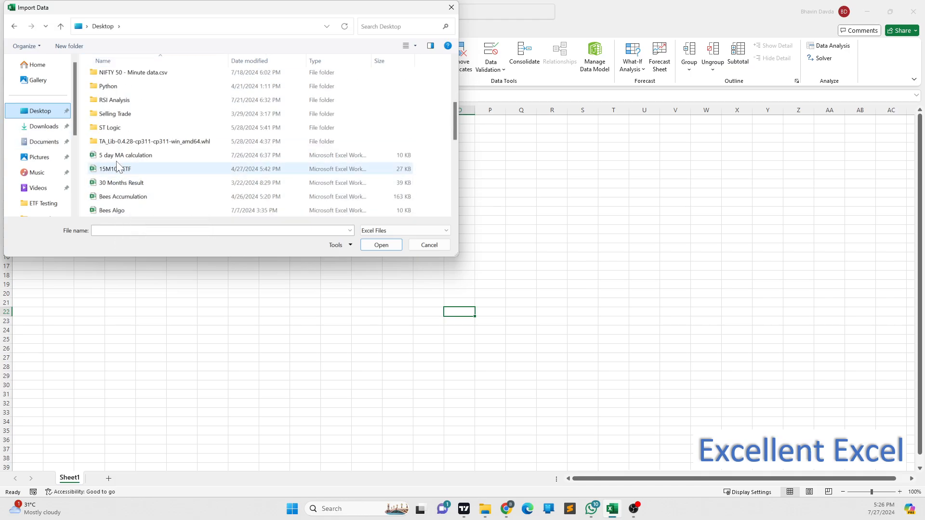
{"action": "scroll", "coordinate": [118, 145], "scroll_direction": "up", "scroll_amount": 1}
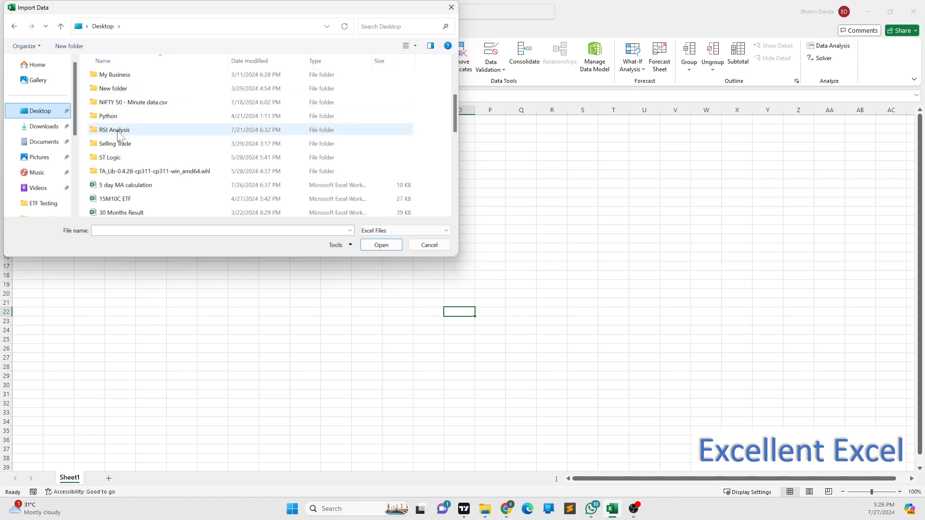
{"action": "scroll", "coordinate": [117, 130], "scroll_direction": "up", "scroll_amount": 1}
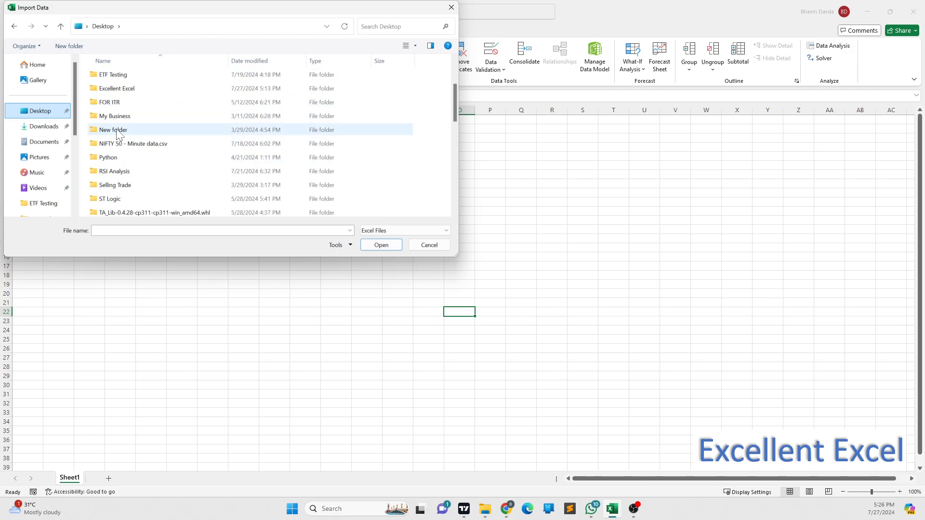
{"action": "double_click", "coordinate": [115, 89]}
{"action": "double_click", "coordinate": [124, 90]}
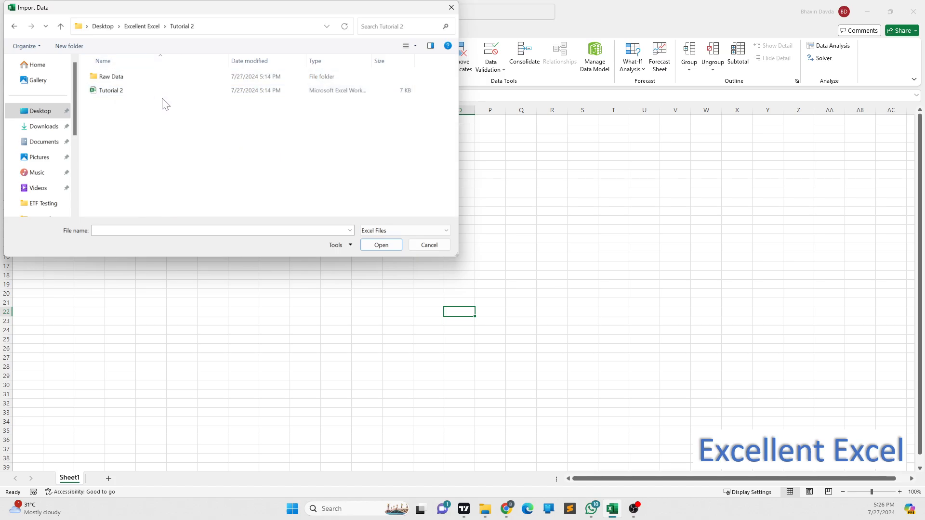
{"action": "double_click", "coordinate": [111, 77]}
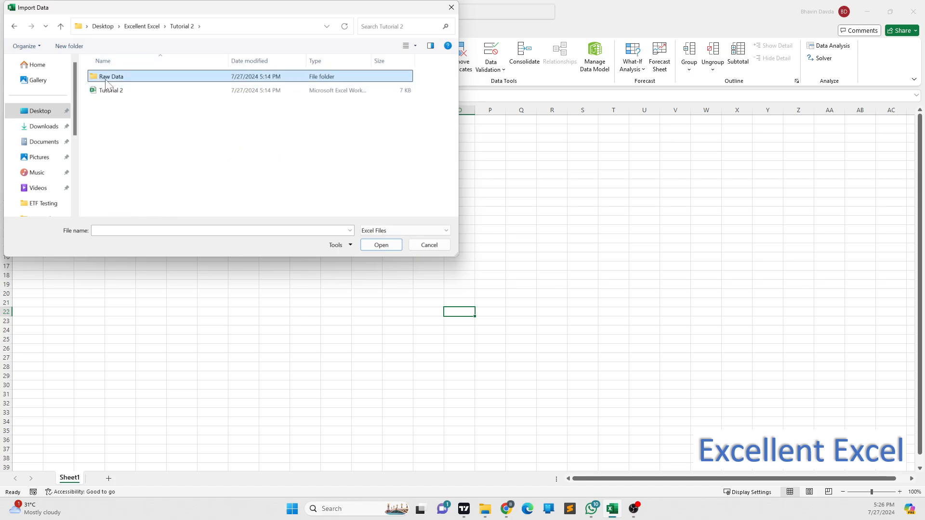
Step: Show all file types, import US_Regional_Sales_Data and open it for transformation in Power Query Editor
{"action": "left_click", "coordinate": [399, 235]}
{"action": "left_click", "coordinate": [379, 249]}
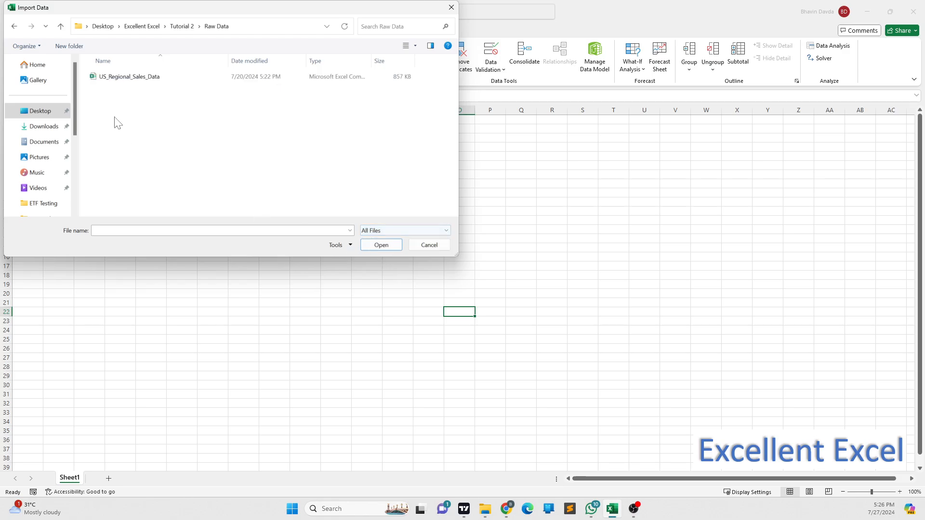
{"action": "left_click", "coordinate": [126, 79]}
{"action": "left_click", "coordinate": [381, 245]}
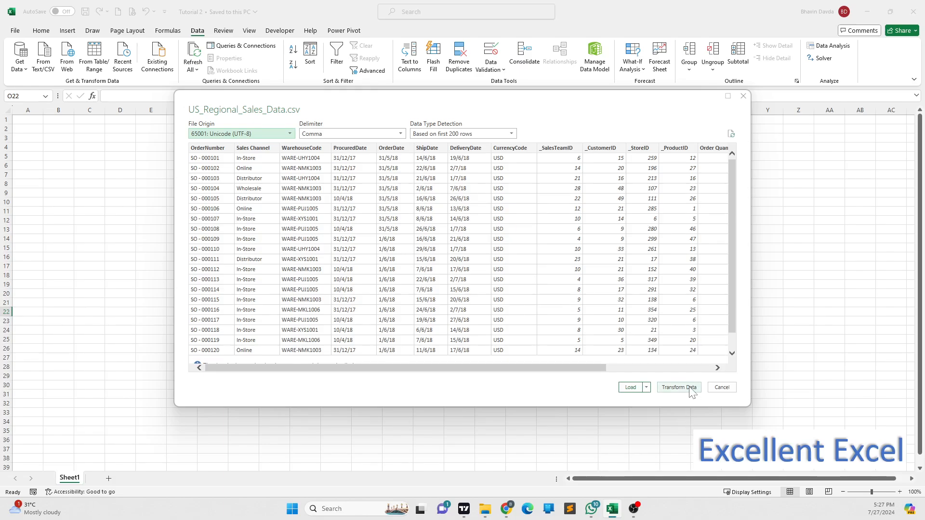
{"action": "left_click", "coordinate": [691, 388]}
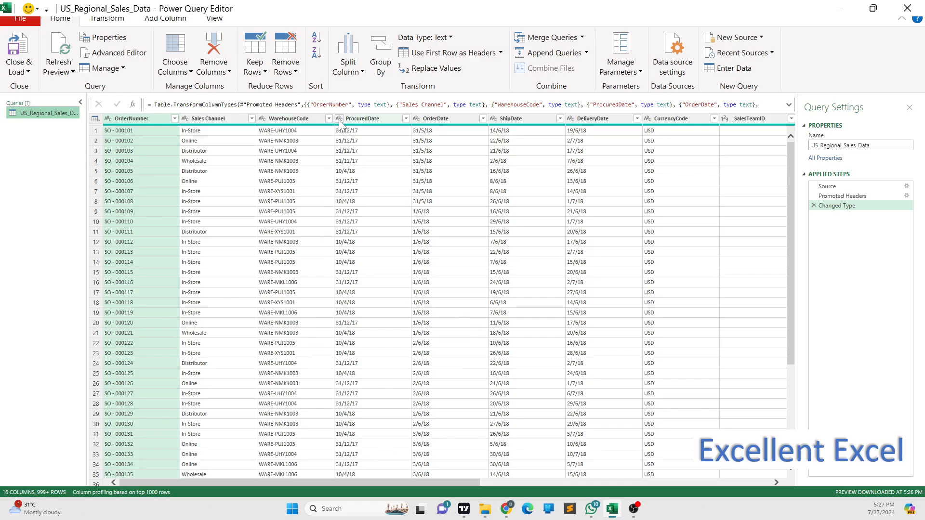
Step: Convert the ProcuredDate column to the Date type using the English (India) locale
{"action": "left_click", "coordinate": [339, 119]}
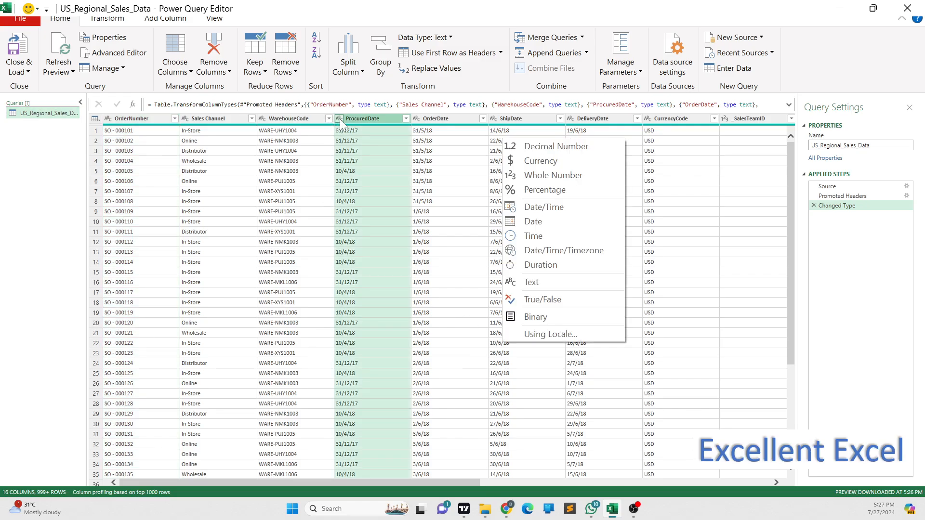
{"action": "left_click", "coordinate": [530, 330]}
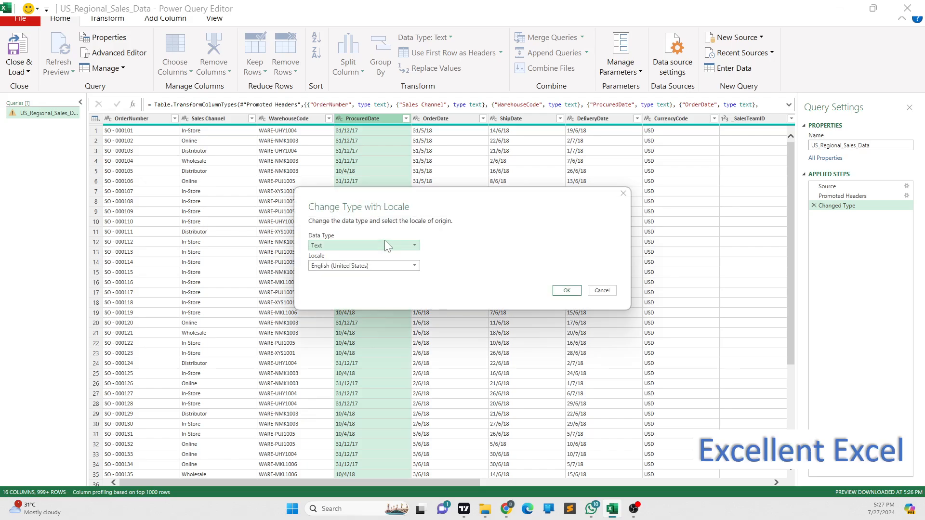
{"action": "left_click", "coordinate": [397, 247]}
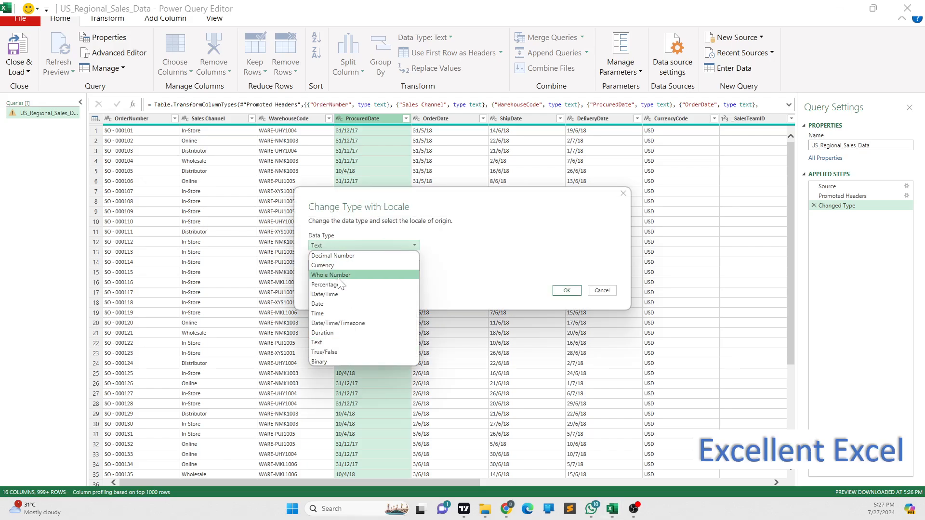
{"action": "left_click", "coordinate": [330, 305]}
{"action": "left_click", "coordinate": [400, 266]}
{"action": "scroll", "coordinate": [372, 373], "scroll_direction": "up", "scroll_amount": 11}
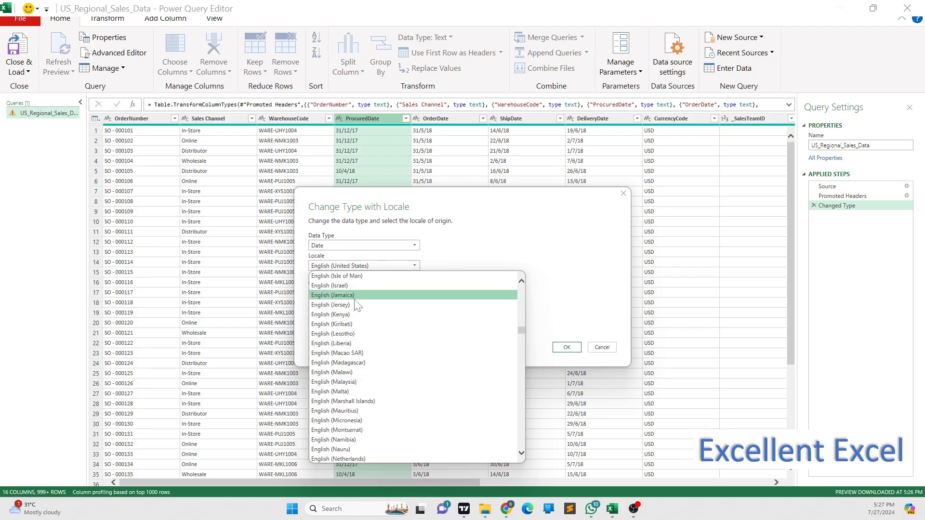
{"action": "scroll", "coordinate": [342, 321], "scroll_direction": "up", "scroll_amount": 4}
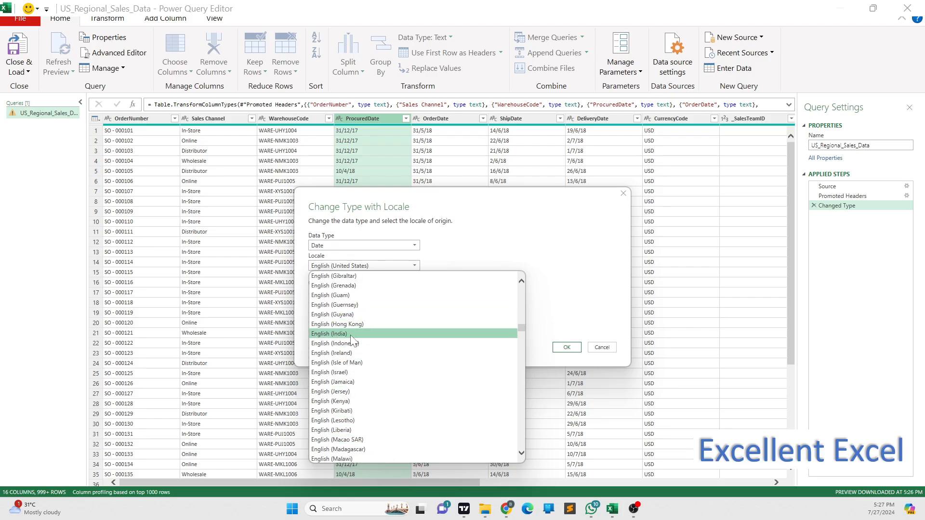
{"action": "left_click", "coordinate": [351, 334]}
{"action": "left_click", "coordinate": [567, 347]}
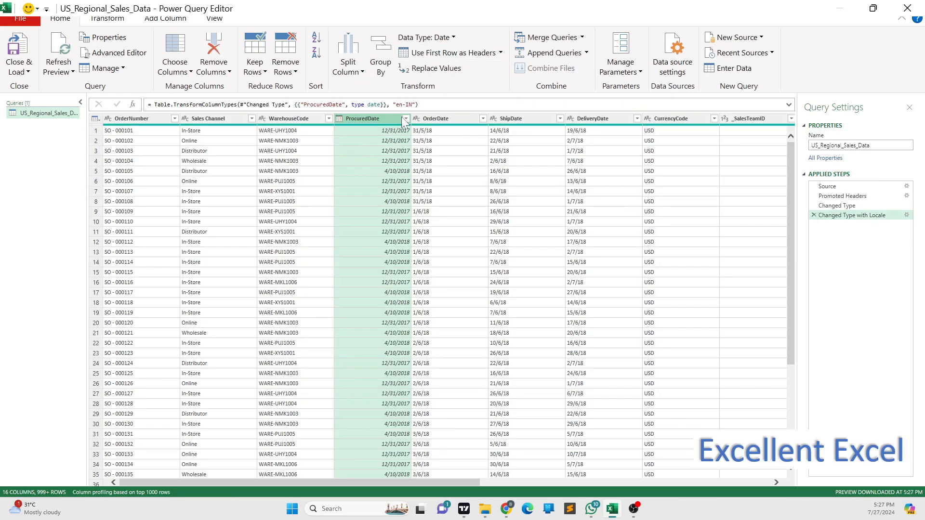
Step: Convert the OrderDate column to the Date type using the English (India) locale
{"action": "left_click", "coordinate": [417, 119]}
{"action": "left_click", "coordinate": [660, 334]}
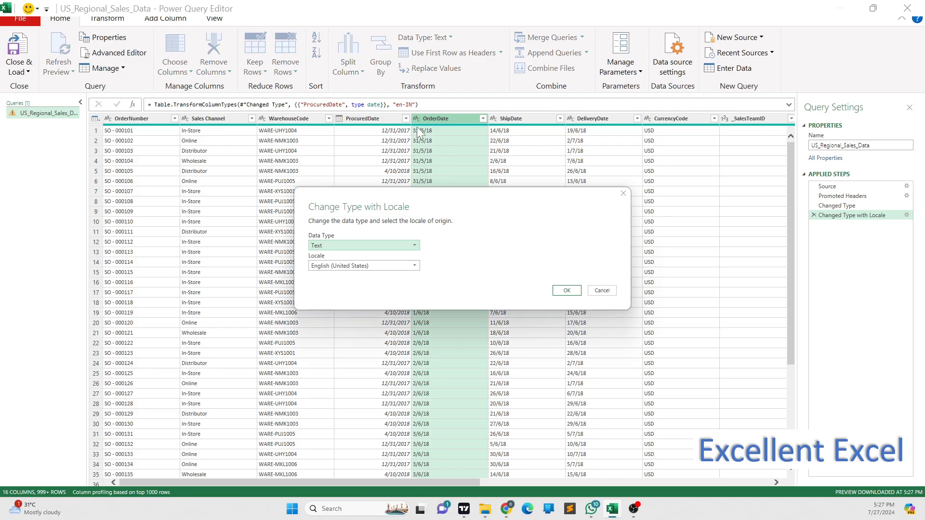
{"action": "left_click", "coordinate": [413, 245]}
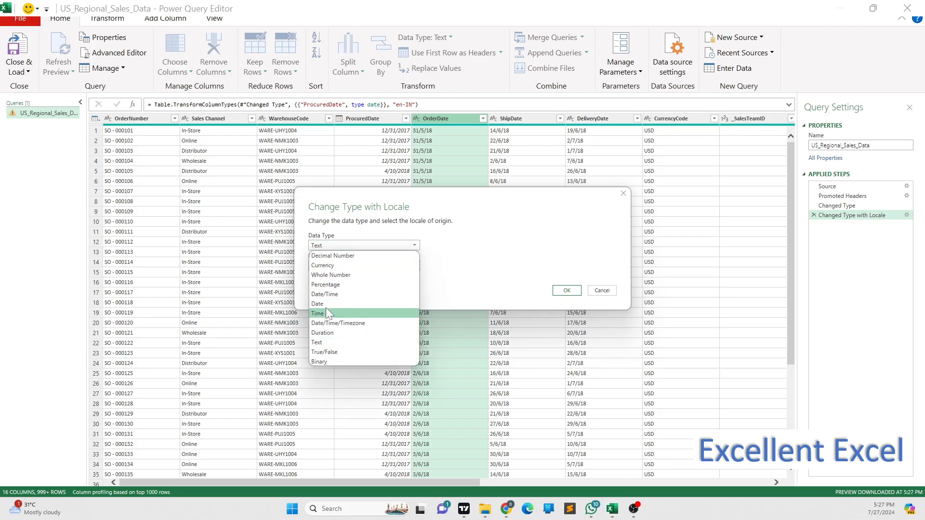
{"action": "left_click", "coordinate": [373, 303]}
{"action": "left_click", "coordinate": [412, 266]}
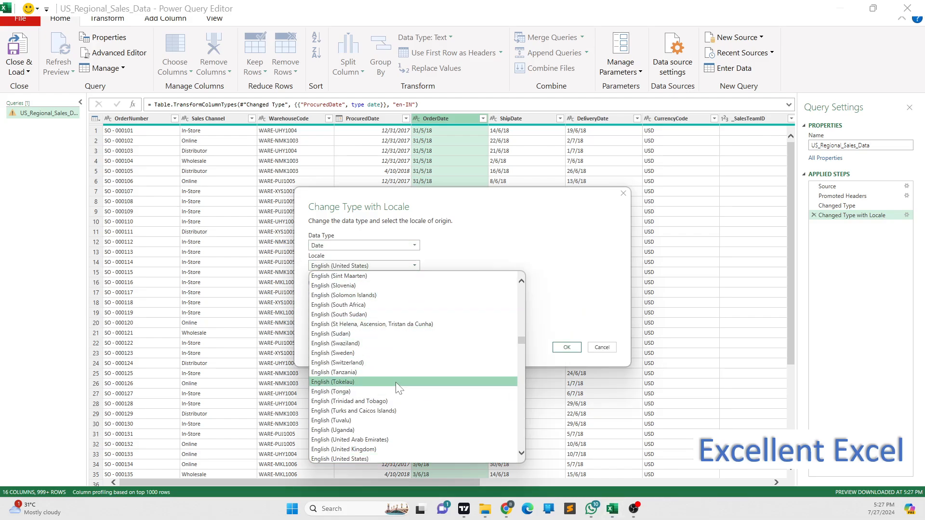
{"action": "scroll", "coordinate": [397, 388], "scroll_direction": "up", "scroll_amount": 9}
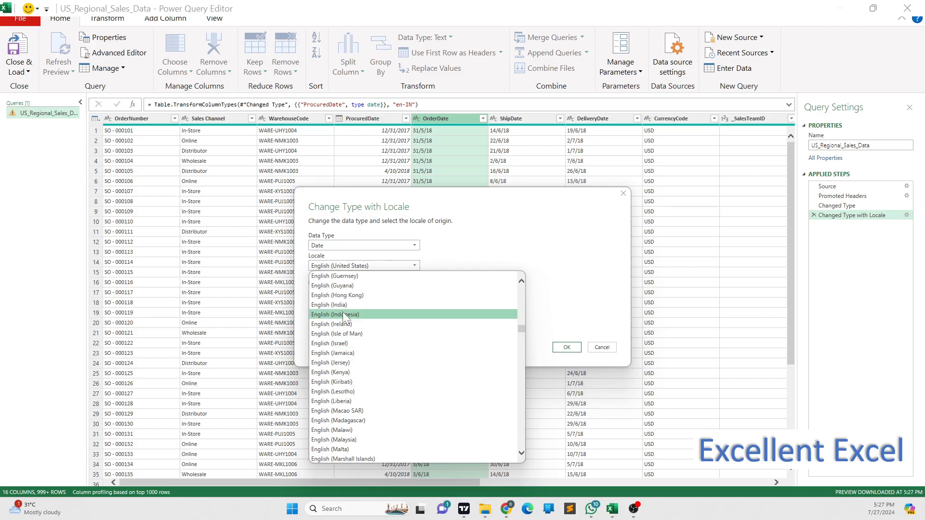
{"action": "left_click", "coordinate": [342, 305]}
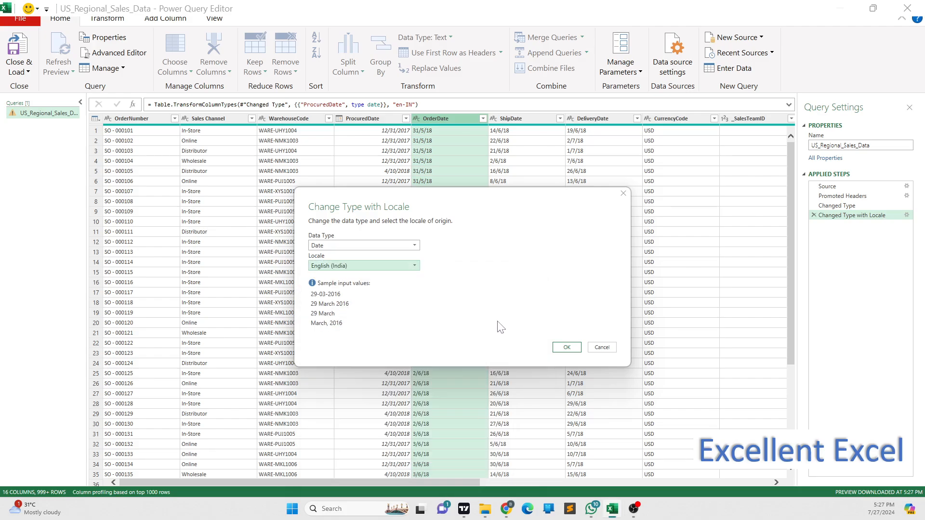
{"action": "left_click", "coordinate": [576, 350]}
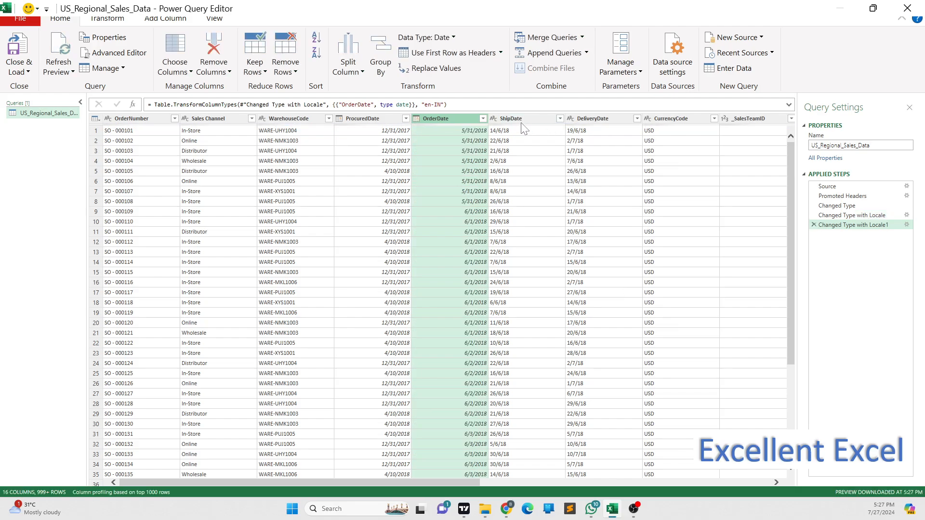
Step: Convert the ShipDate column to the Date type using the English (India) locale
{"action": "left_click", "coordinate": [495, 119]}
{"action": "left_click", "coordinate": [756, 339]}
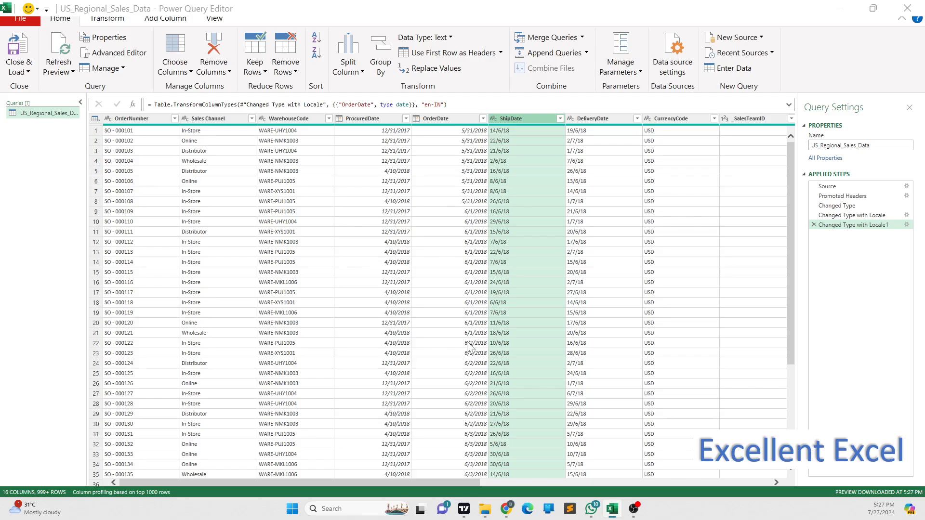
{"action": "left_click", "coordinate": [401, 246]}
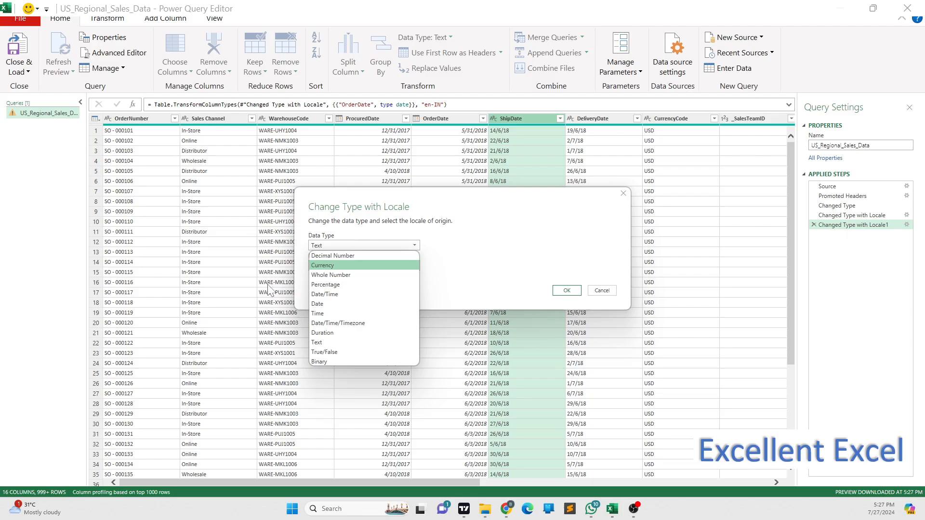
{"action": "left_click", "coordinate": [318, 305]}
{"action": "left_click", "coordinate": [364, 266]}
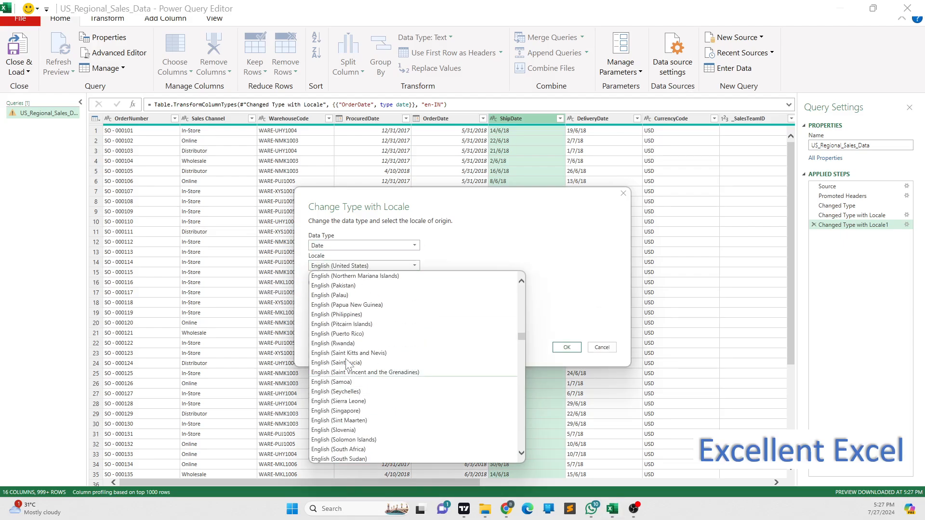
{"action": "scroll", "coordinate": [347, 365], "scroll_direction": "up", "scroll_amount": 8}
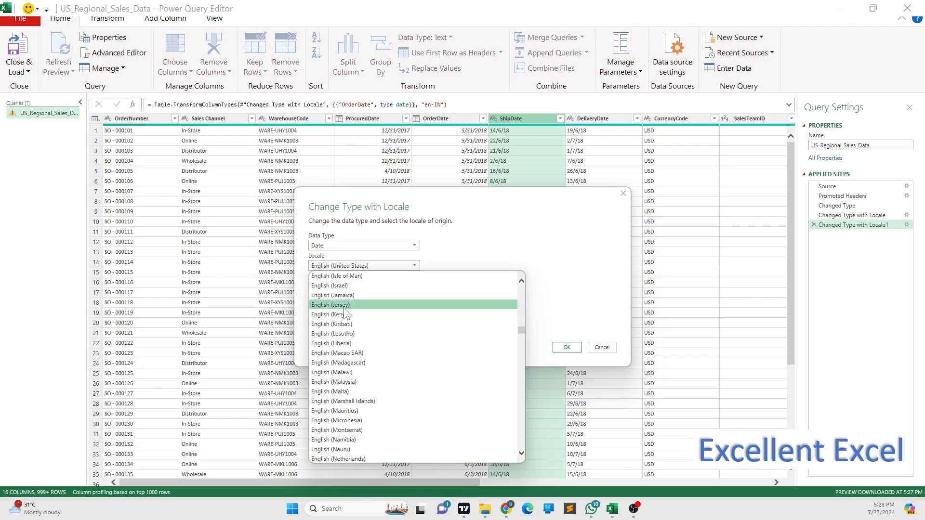
{"action": "scroll", "coordinate": [345, 313], "scroll_direction": "up", "scroll_amount": 2}
{"action": "left_click", "coordinate": [358, 304]}
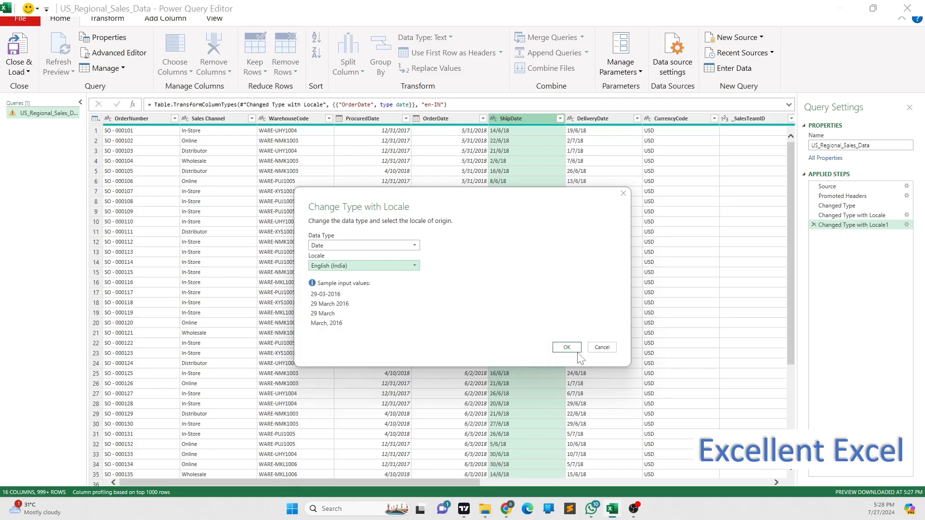
{"action": "left_click", "coordinate": [566, 347]}
Step: Convert the DeliveryDate column to the Date type using the English (India) locale
{"action": "left_click_drag", "start_coordinate": [423, 481], "coordinate": [555, 492]}
{"action": "left_click", "coordinate": [415, 120]}
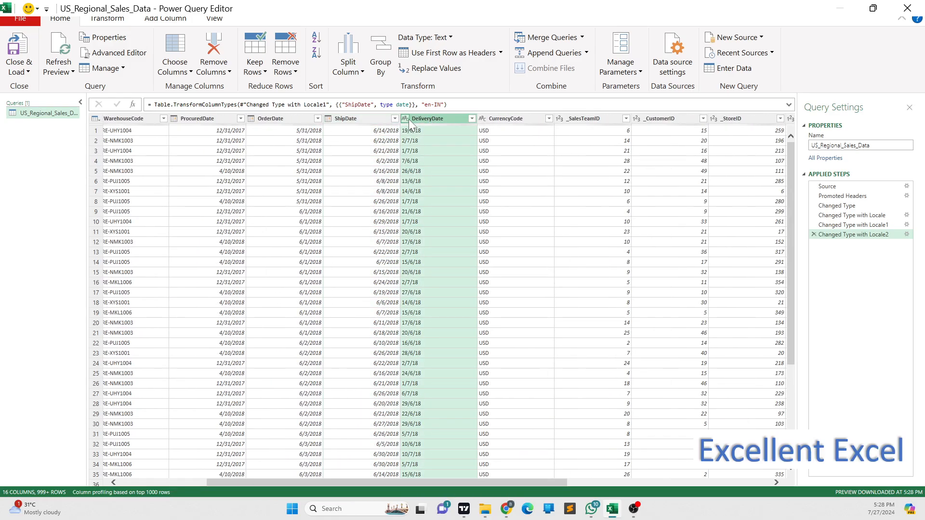
{"action": "left_click", "coordinate": [406, 119]}
{"action": "left_click", "coordinate": [646, 333]}
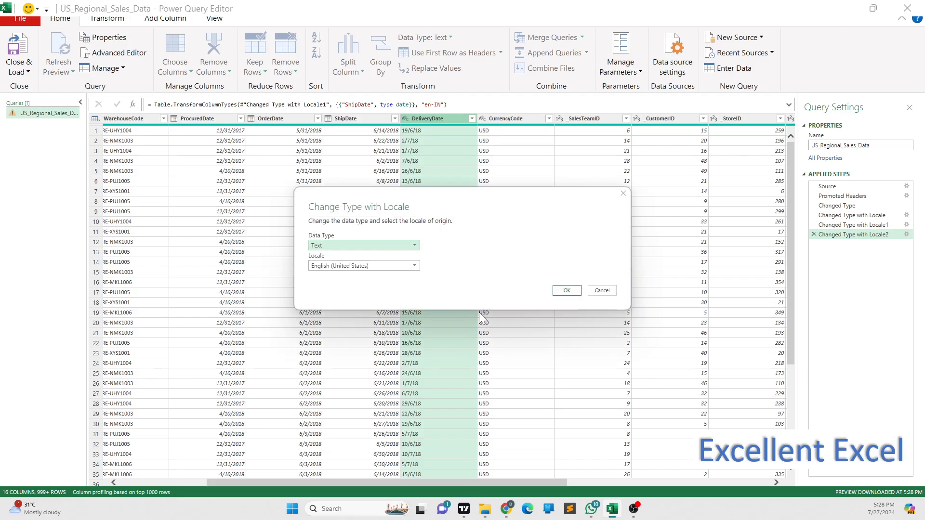
{"action": "left_click", "coordinate": [371, 245]}
{"action": "left_click", "coordinate": [318, 304]}
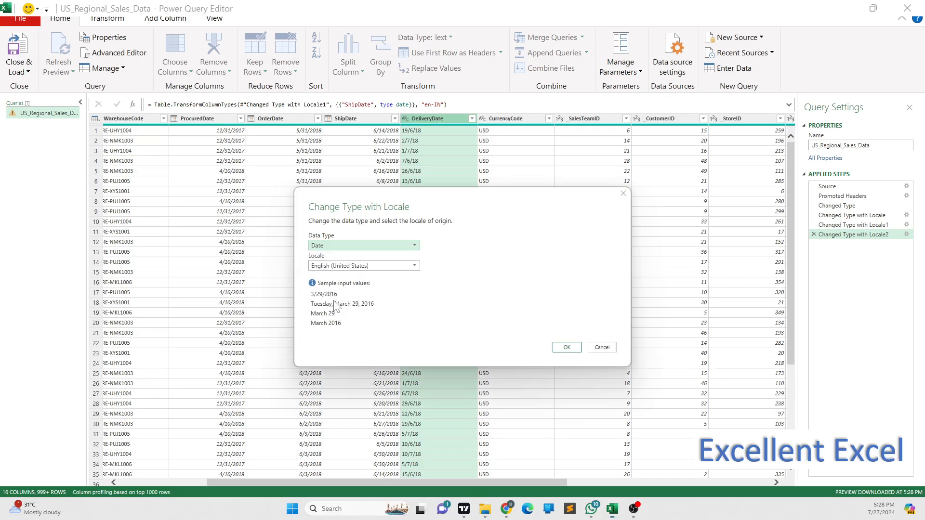
{"action": "left_click", "coordinate": [371, 267]}
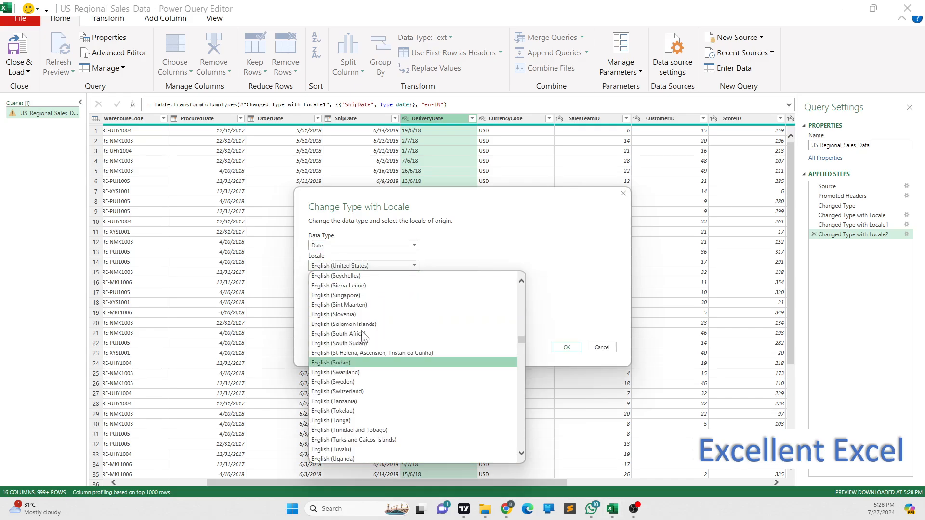
{"action": "scroll", "coordinate": [362, 332], "scroll_direction": "up", "scroll_amount": 9}
{"action": "scroll", "coordinate": [356, 331], "scroll_direction": "up", "scroll_amount": 6}
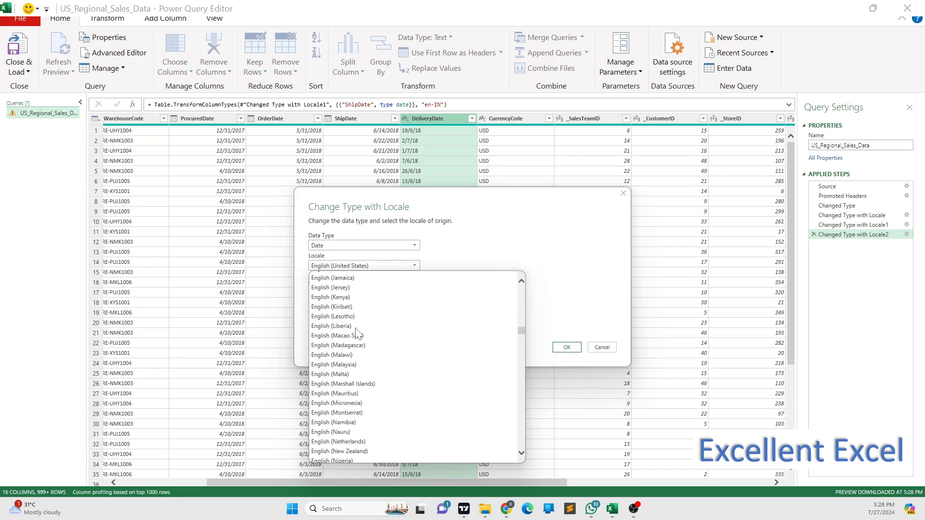
{"action": "left_click", "coordinate": [337, 334]}
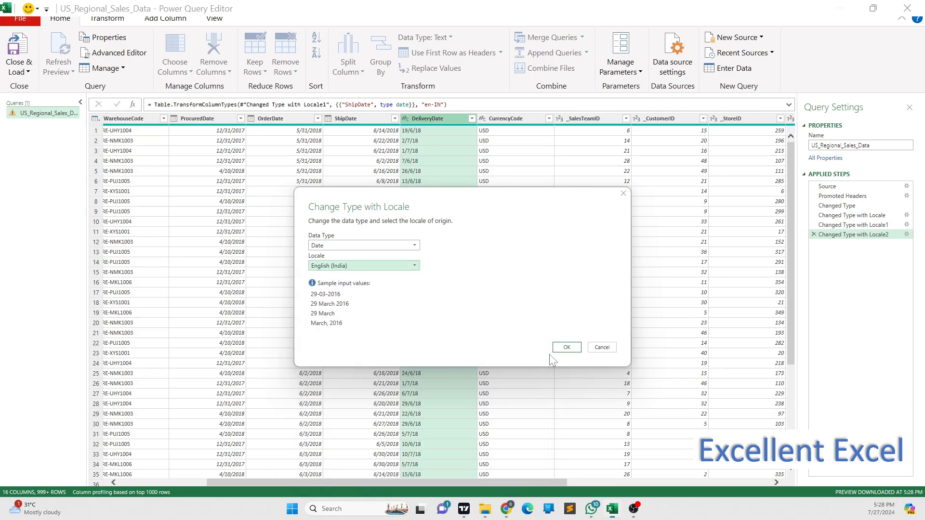
{"action": "left_click", "coordinate": [567, 348]}
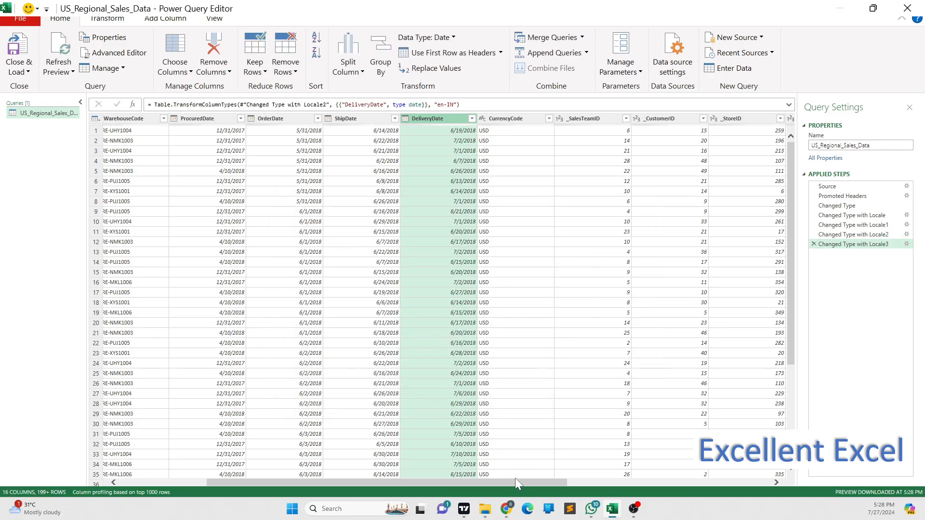
Step: Close and load the query as a connection only, adding its data to the Data Model, and close the queries list
{"action": "left_click_drag", "start_coordinate": [549, 484], "coordinate": [414, 485]}
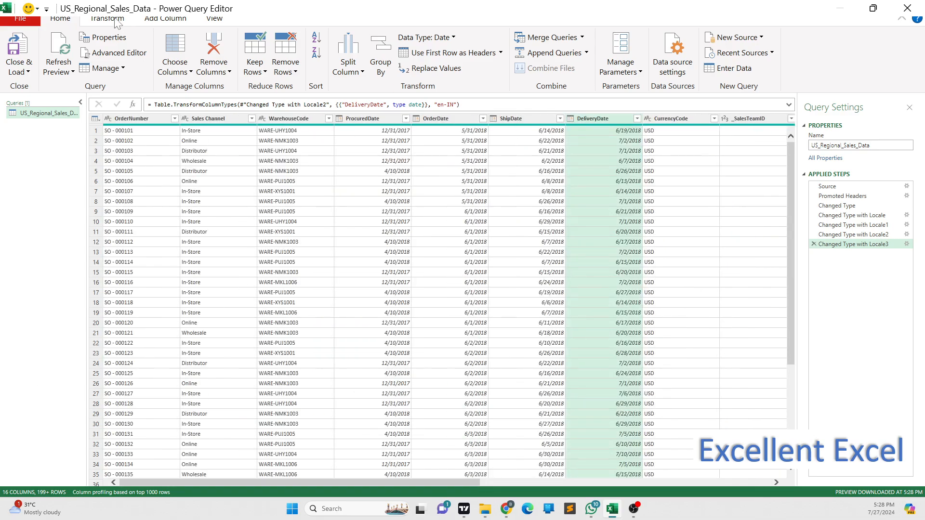
{"action": "left_click", "coordinate": [28, 71]}
{"action": "left_click", "coordinate": [43, 99]}
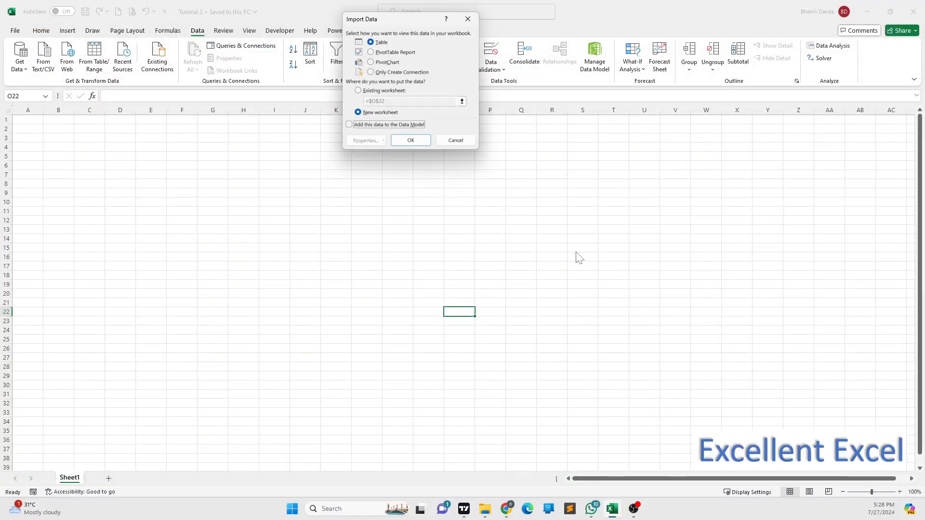
{"action": "left_click", "coordinate": [402, 74]}
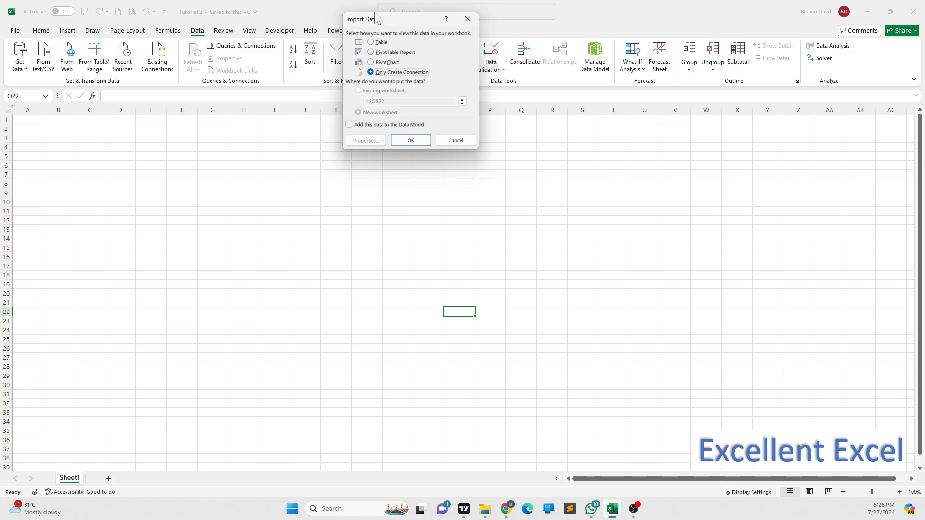
{"action": "left_click_drag", "start_coordinate": [377, 24], "coordinate": [395, 165]}
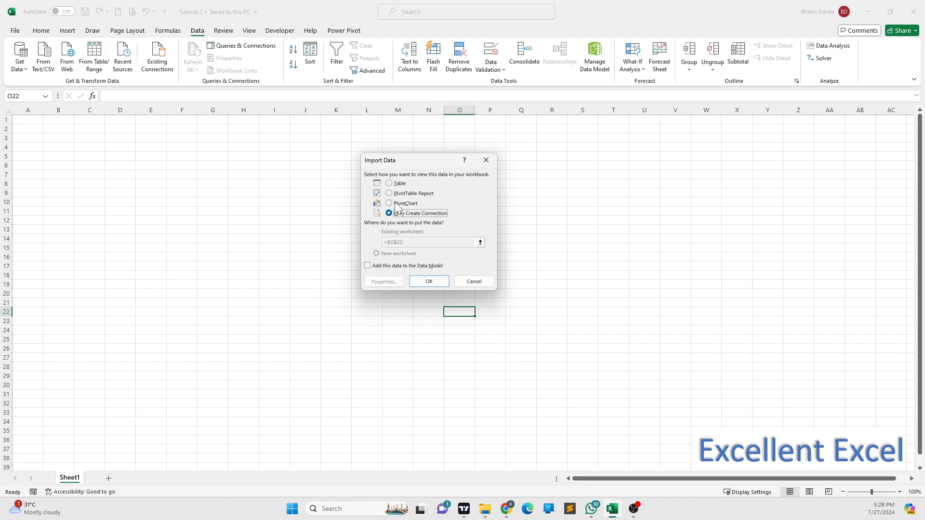
{"action": "left_click", "coordinate": [381, 266]}
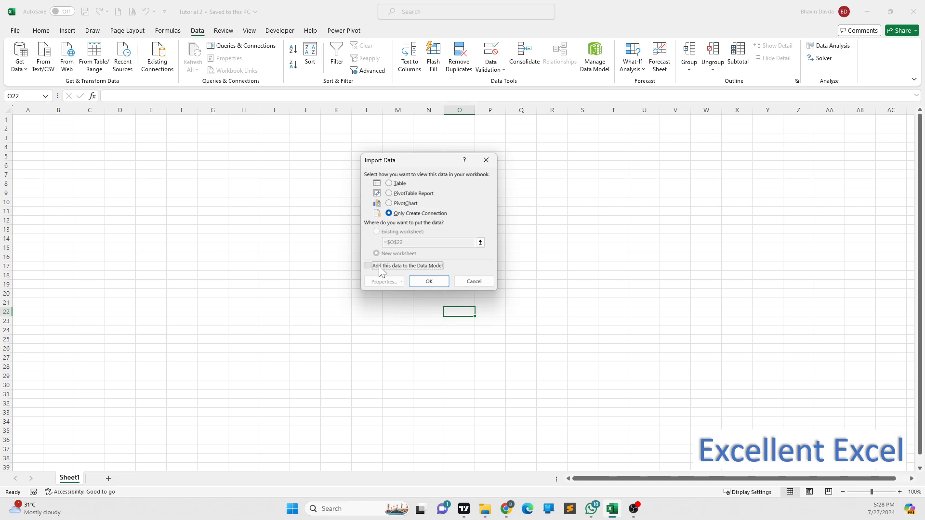
{"action": "left_click", "coordinate": [424, 281]}
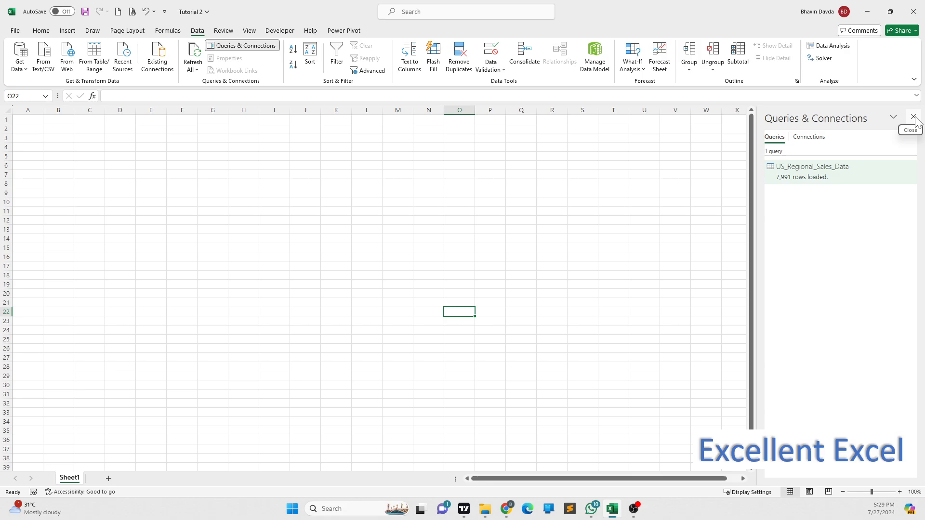
{"action": "left_click", "coordinate": [914, 118]}
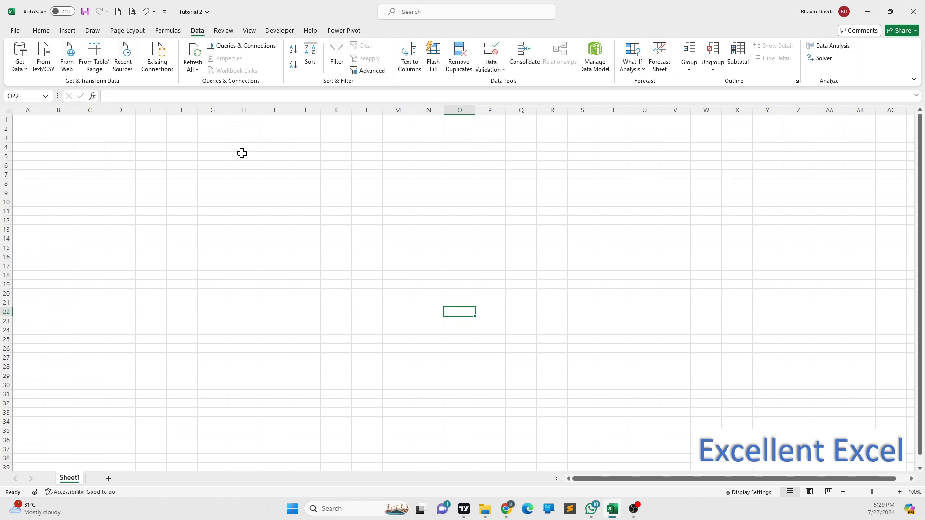
Step: Insert a PivotTable from the Data Model at cell O22 of the existing worksheet
{"action": "left_click", "coordinate": [68, 30]}
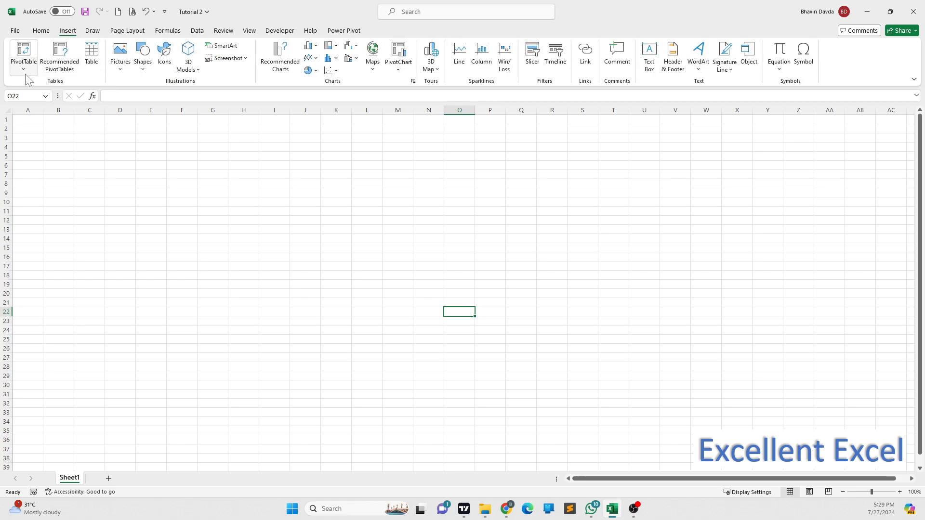
{"action": "left_click", "coordinate": [26, 73]}
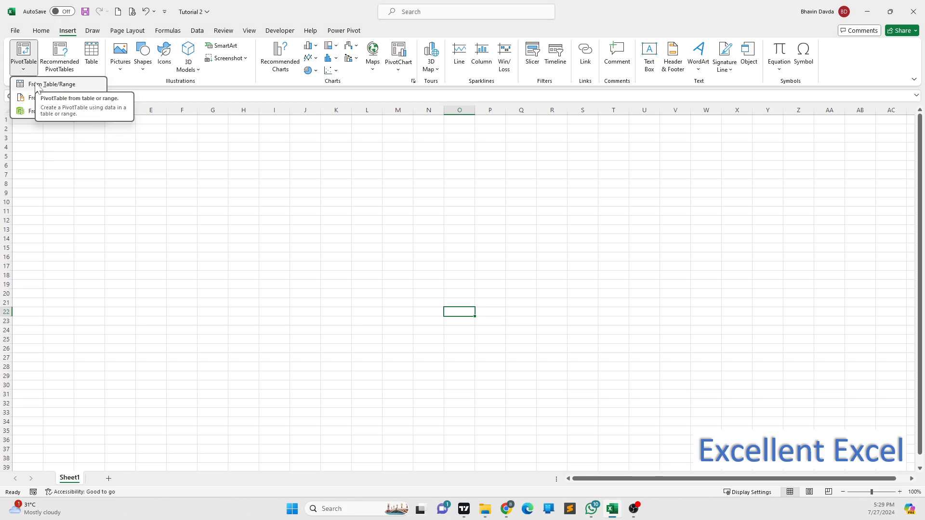
{"action": "left_click", "coordinate": [29, 114]}
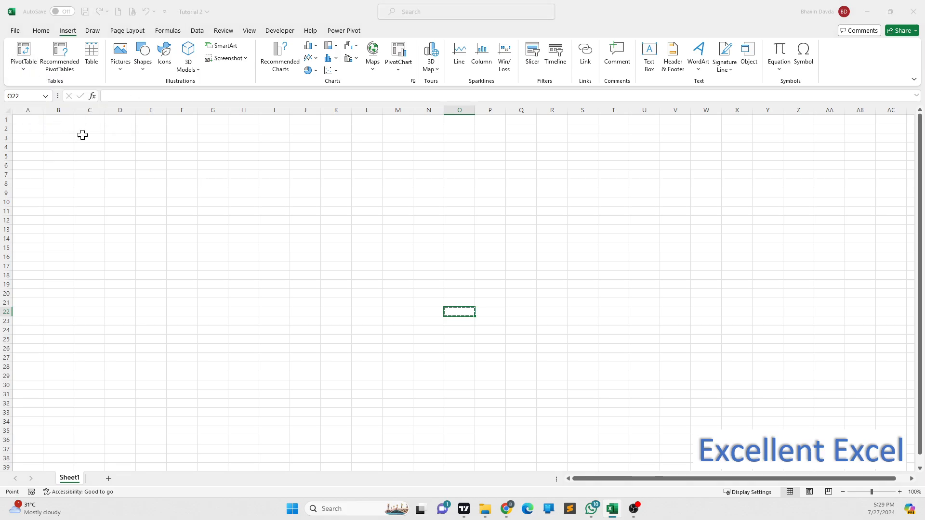
{"action": "left_click", "coordinate": [675, 386]}
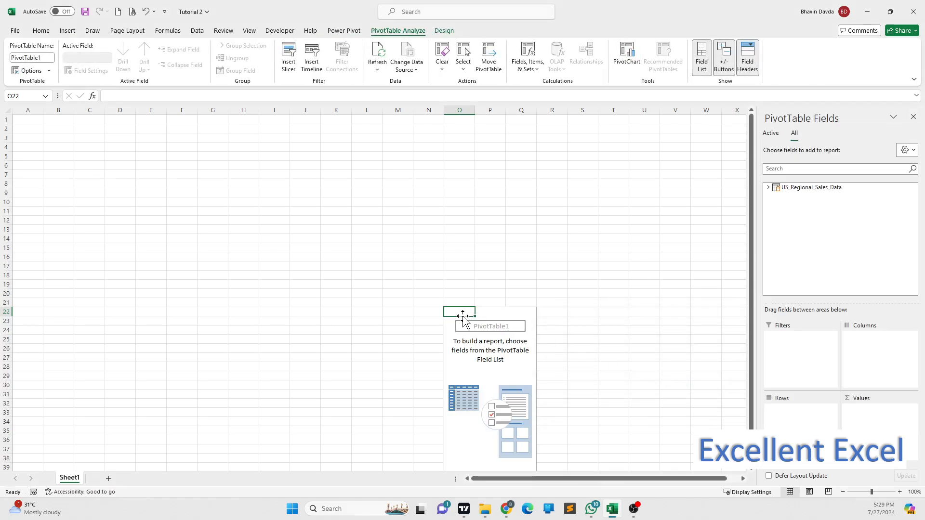
Step: Try to copy the empty PivotTable to cell A5, and undo its insertion at O22
{"action": "left_click", "coordinate": [443, 330]}
{"action": "left_click", "coordinate": [451, 312]}
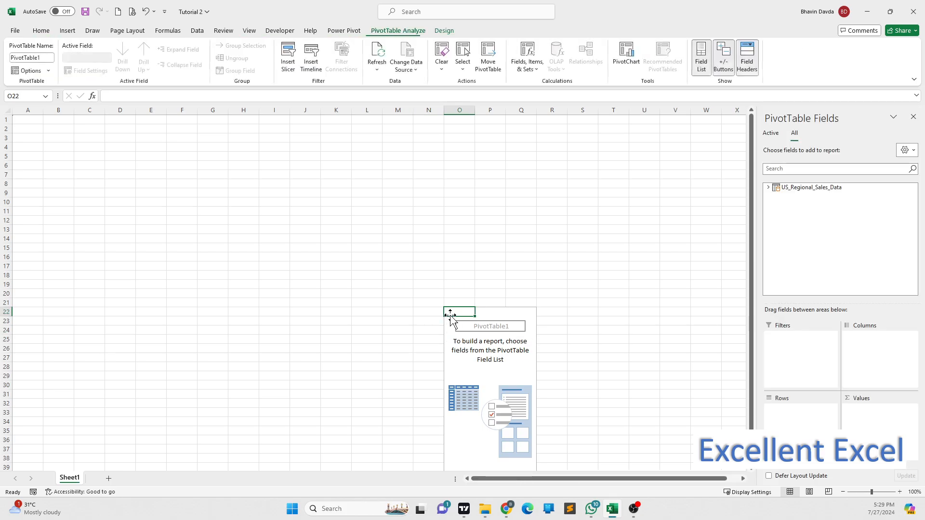
{"action": "key", "text": "ctrl+c"}
{"action": "left_click", "coordinate": [23, 158]}
{"action": "key", "text": "ctrl+v"}
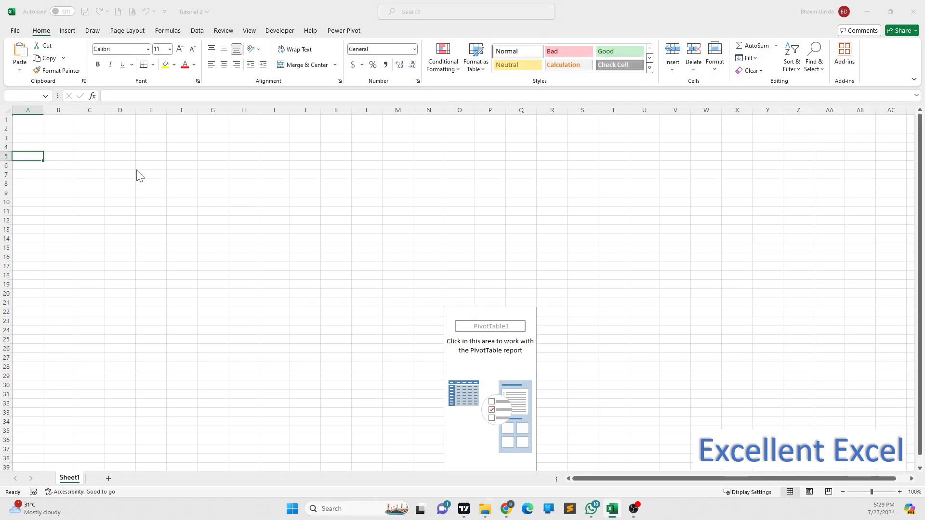
{"action": "left_click", "coordinate": [466, 280]}
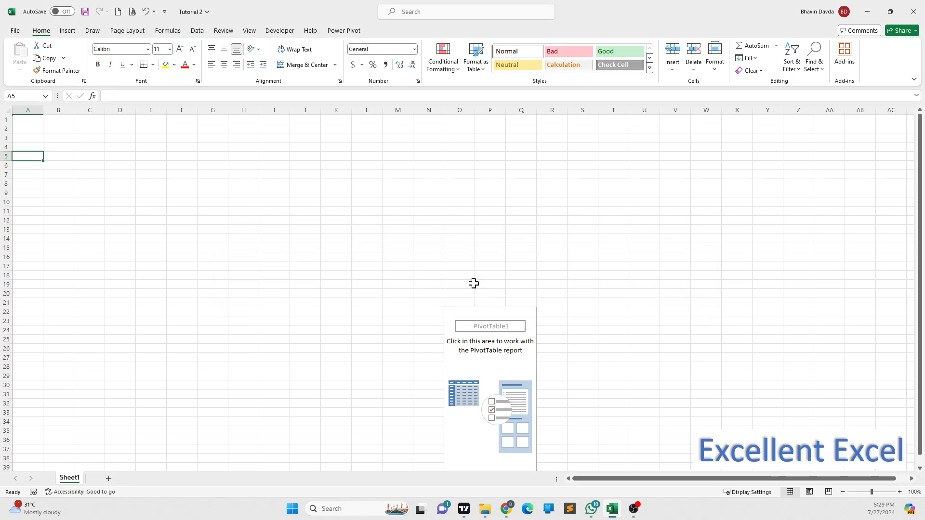
{"action": "key", "text": "ctrl+z"}
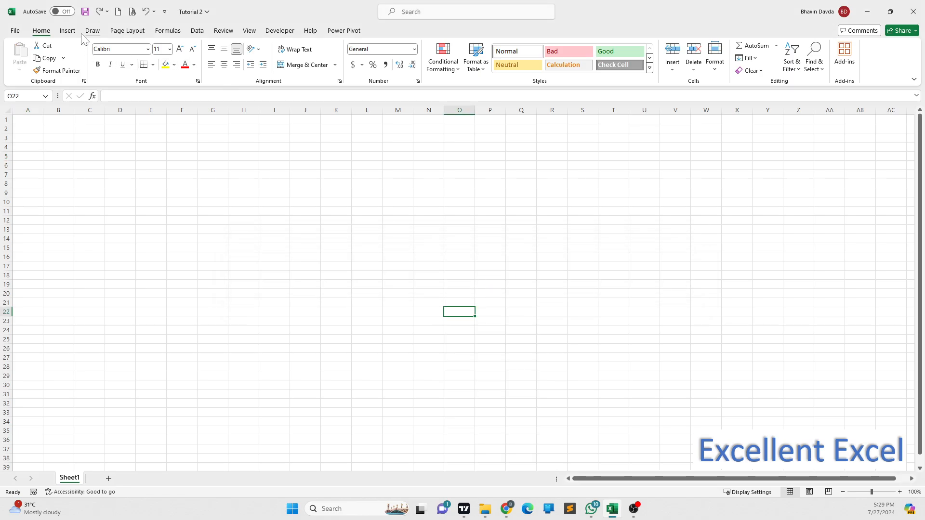
Step: Insert a PivotTable from the Data Model at cell A4 of Sheet1
{"action": "left_click", "coordinate": [68, 31]}
{"action": "left_click", "coordinate": [25, 63]}
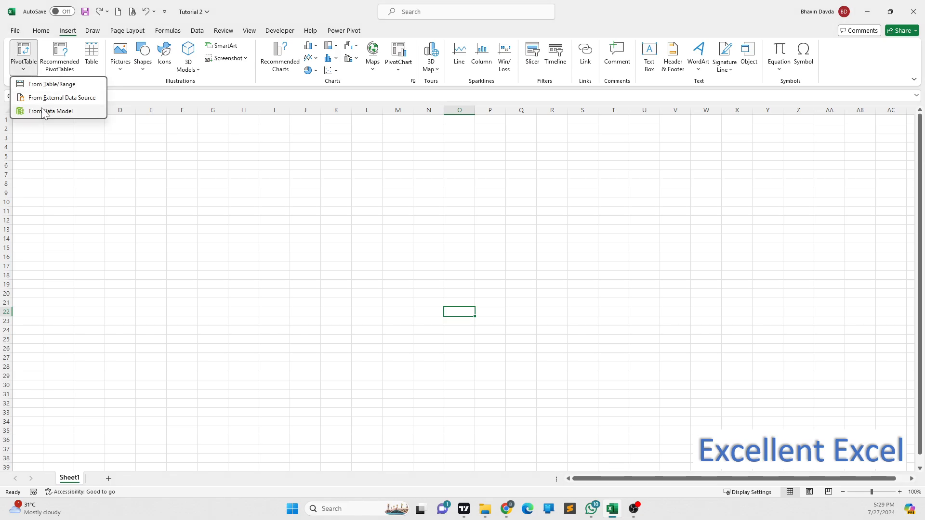
{"action": "left_click", "coordinate": [45, 111]}
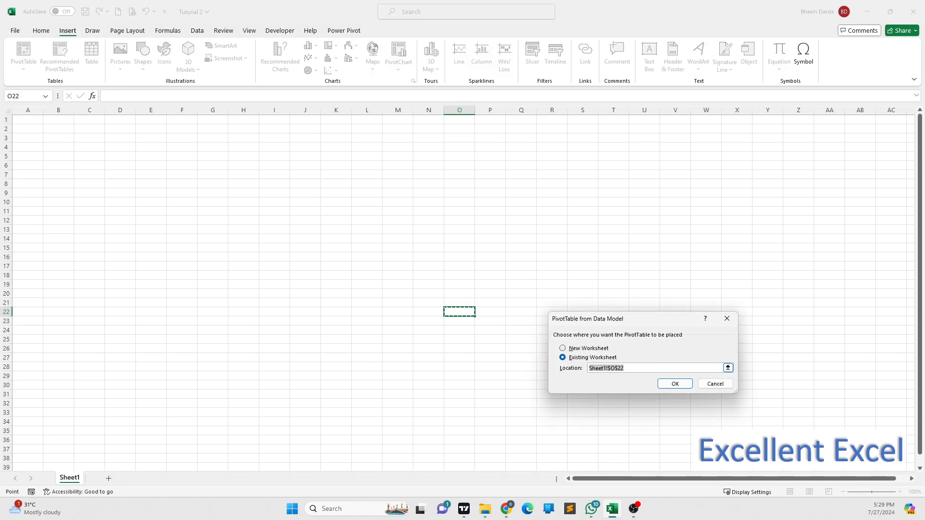
{"action": "left_click", "coordinate": [30, 145]}
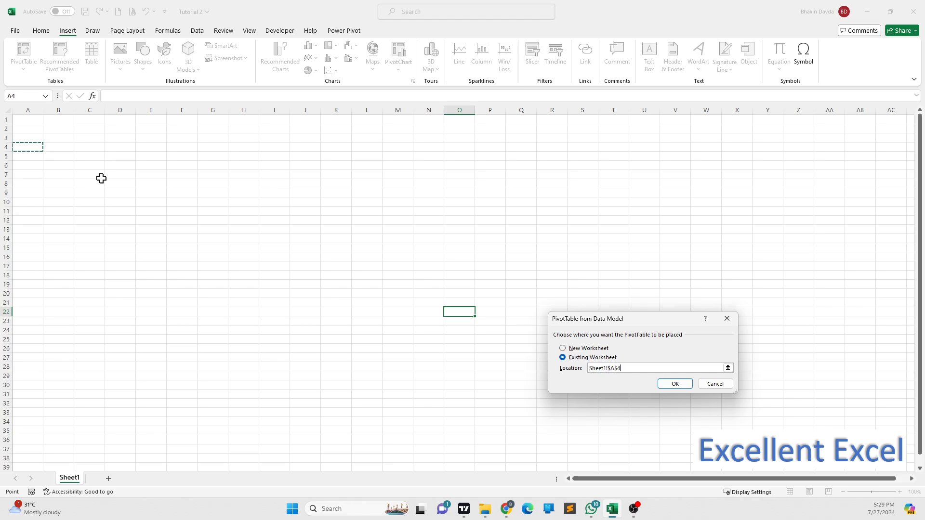
{"action": "left_click", "coordinate": [675, 384]}
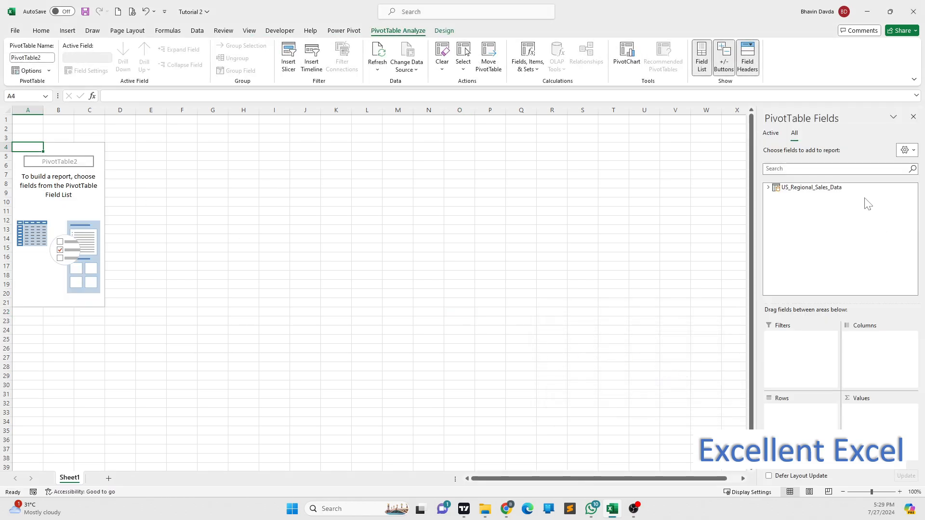
Step: Build the PivotTable with Sales Channel in the rows and the count of OrderNumber as values
{"action": "left_click", "coordinate": [768, 188]}
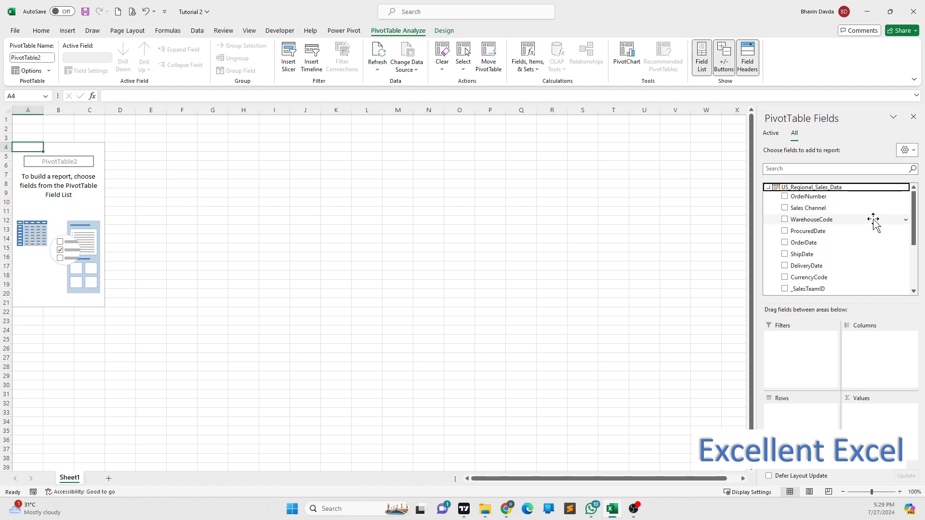
{"action": "left_click_drag", "start_coordinate": [834, 210], "coordinate": [819, 410]}
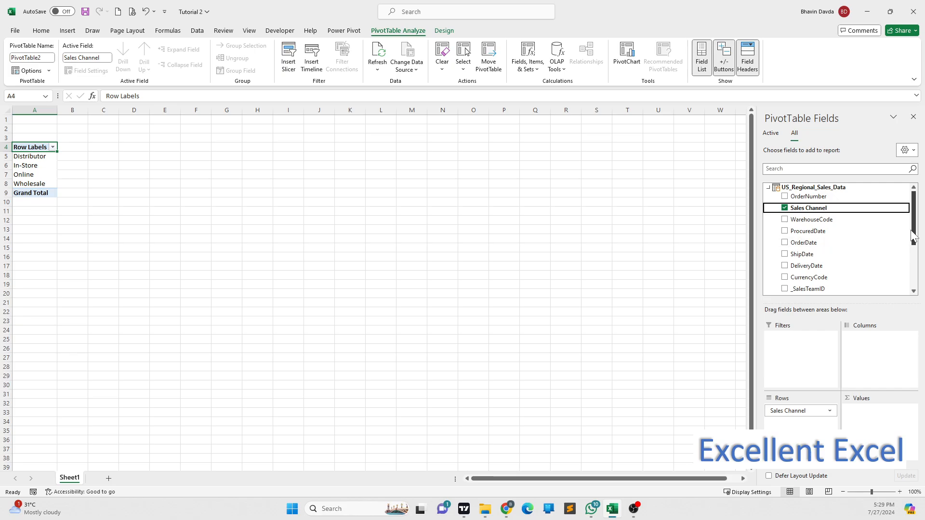
{"action": "mouse_move", "coordinate": [914, 235]}
{"action": "left_mouse_down"}
{"action": "mouse_move", "coordinate": [921, 279]}
{"action": "mouse_move", "coordinate": [918, 233]}
{"action": "left_mouse_up"}
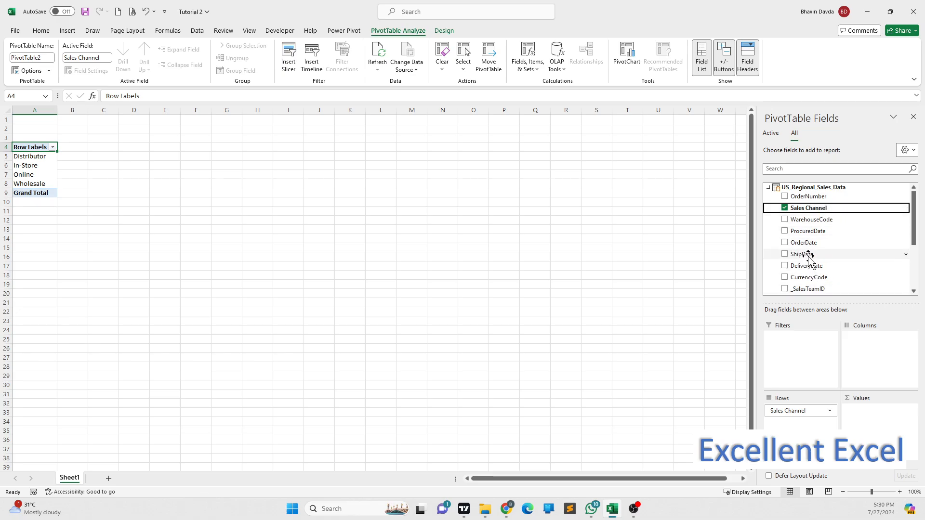
{"action": "scroll", "coordinate": [809, 255], "scroll_direction": "down", "scroll_amount": 2}
{"action": "scroll", "coordinate": [826, 265], "scroll_direction": "up", "scroll_amount": 2}
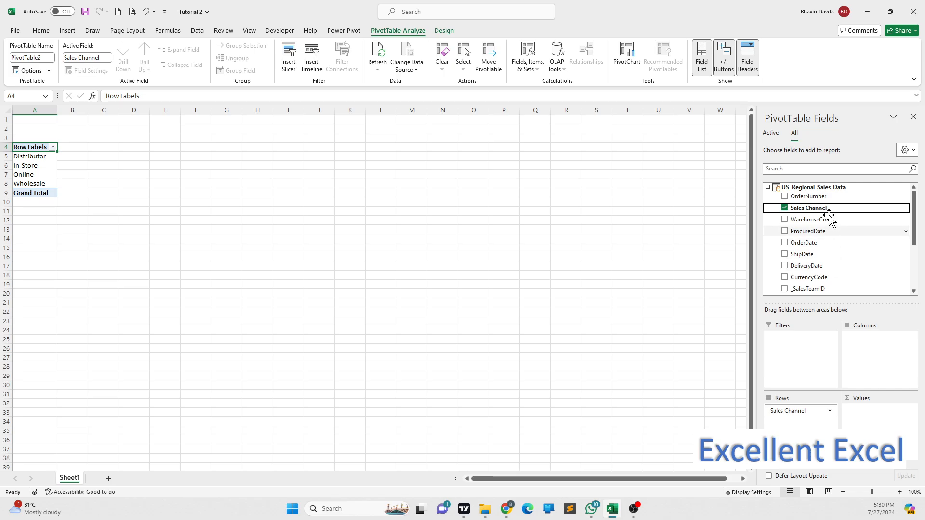
{"action": "left_click_drag", "start_coordinate": [780, 197], "coordinate": [875, 415]}
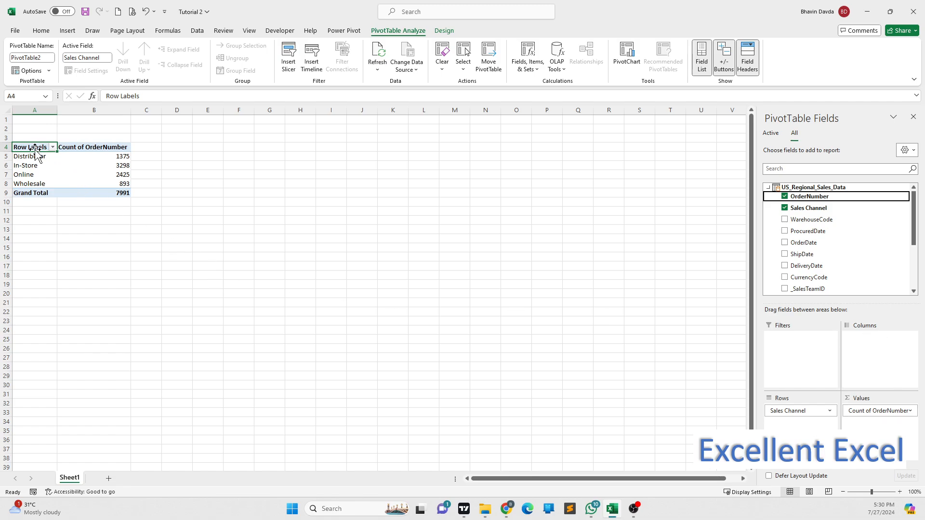
Step: Copy the whole Sales Channel PivotTable and paste it at cell D4
{"action": "left_click_drag", "start_coordinate": [34, 148], "coordinate": [79, 191]}
{"action": "key", "text": "ctrl+c"}
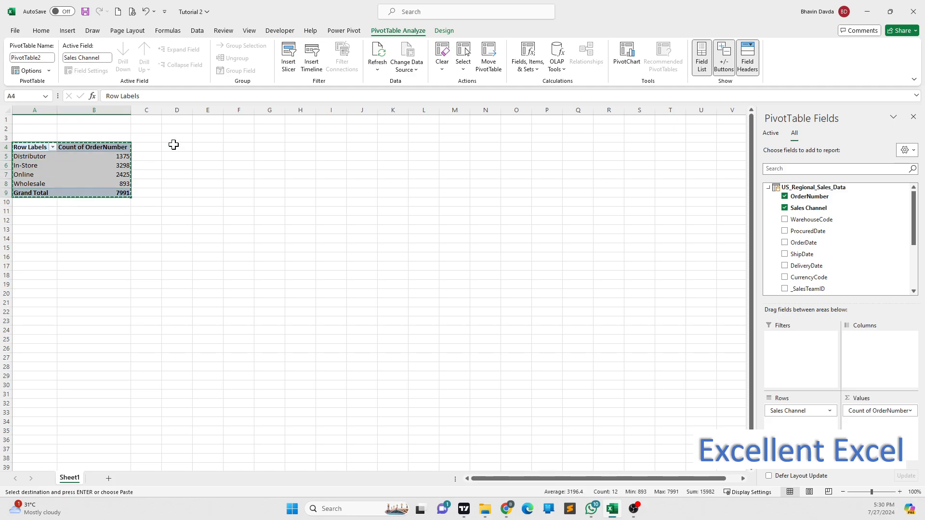
{"action": "left_click", "coordinate": [174, 147]}
{"action": "key", "text": "ctrl+v"}
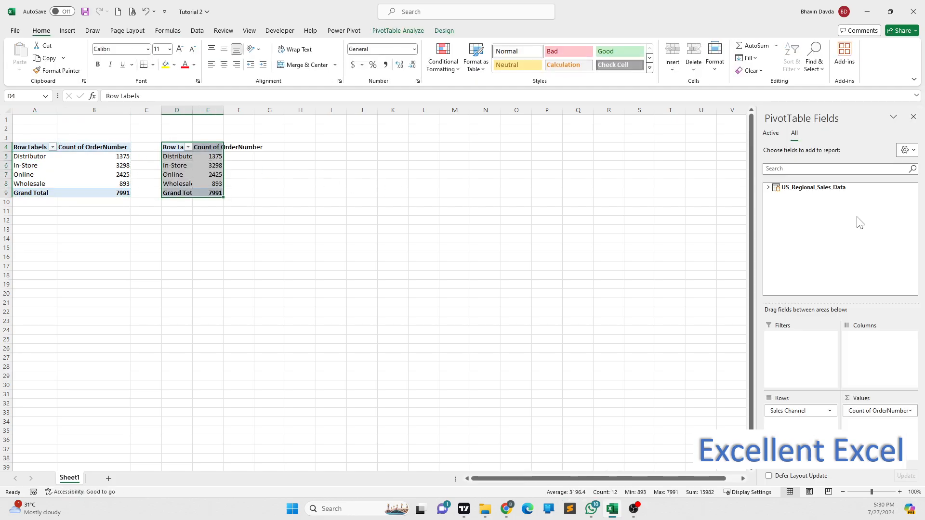
Step: Remove the Sales Channel field from the rows of the copied PivotTable at D4
{"action": "left_click", "coordinate": [769, 188]}
{"action": "left_click", "coordinate": [809, 411]}
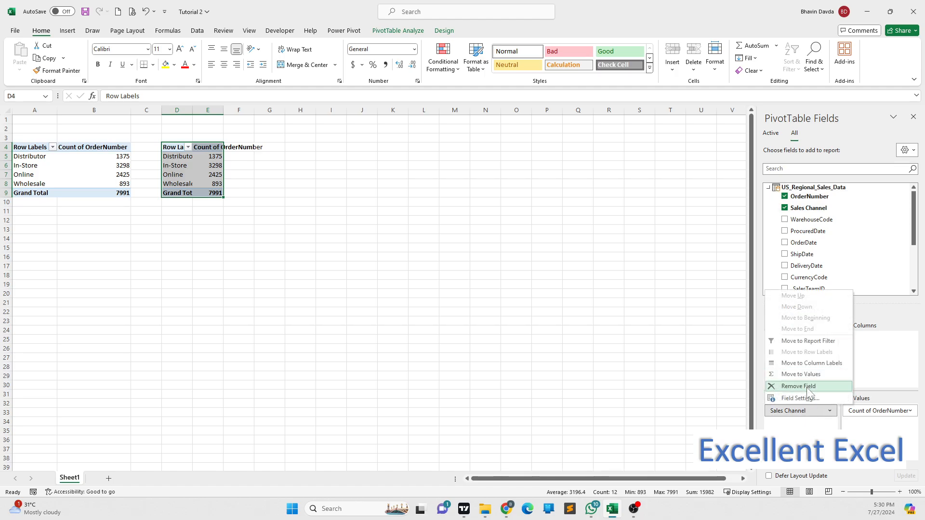
{"action": "left_click", "coordinate": [808, 388]}
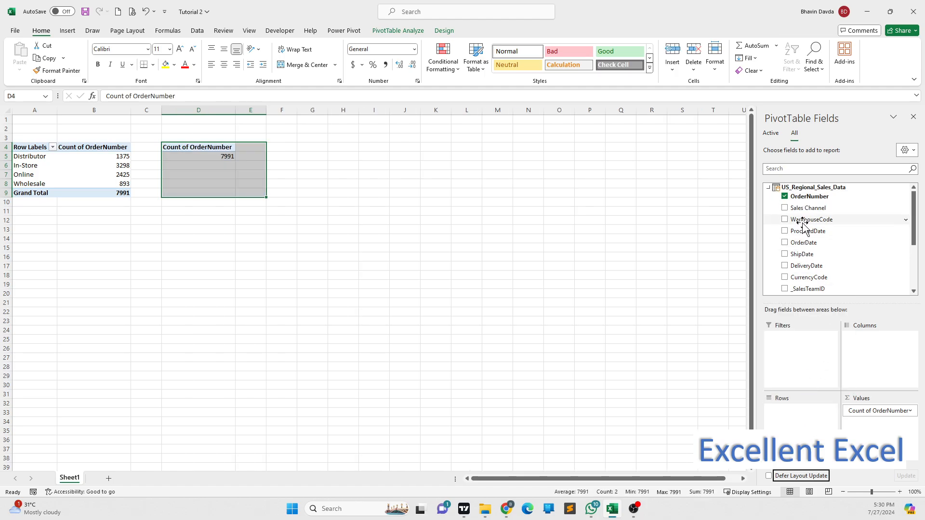
Step: Add WarehouseCode to the rows of the copied PivotTable at D4
{"action": "left_click_drag", "start_coordinate": [804, 224], "coordinate": [814, 421]}
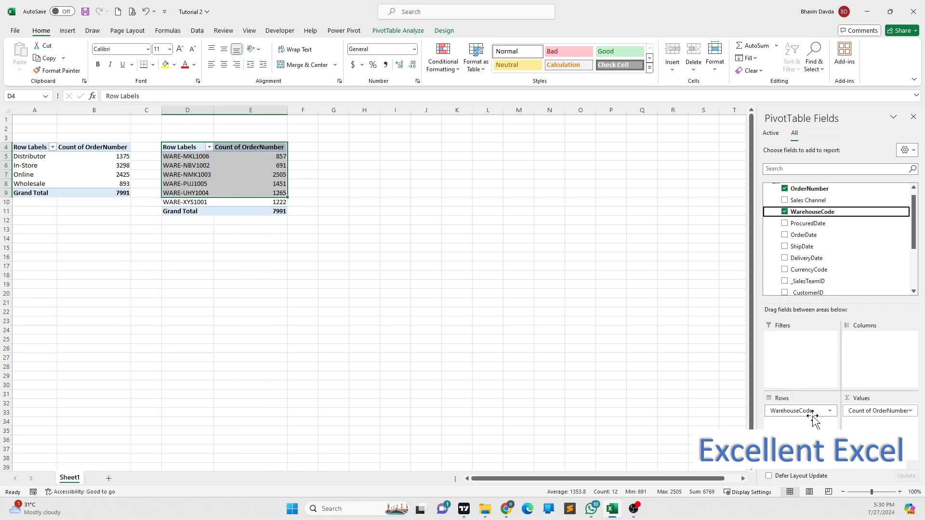
{"action": "left_click", "coordinate": [375, 321]}
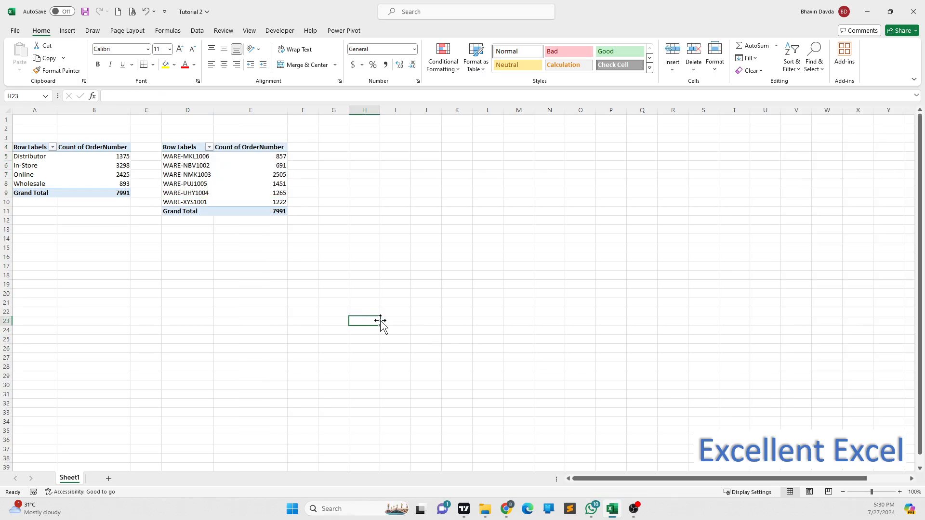
{"action": "left_click", "coordinate": [258, 212]}
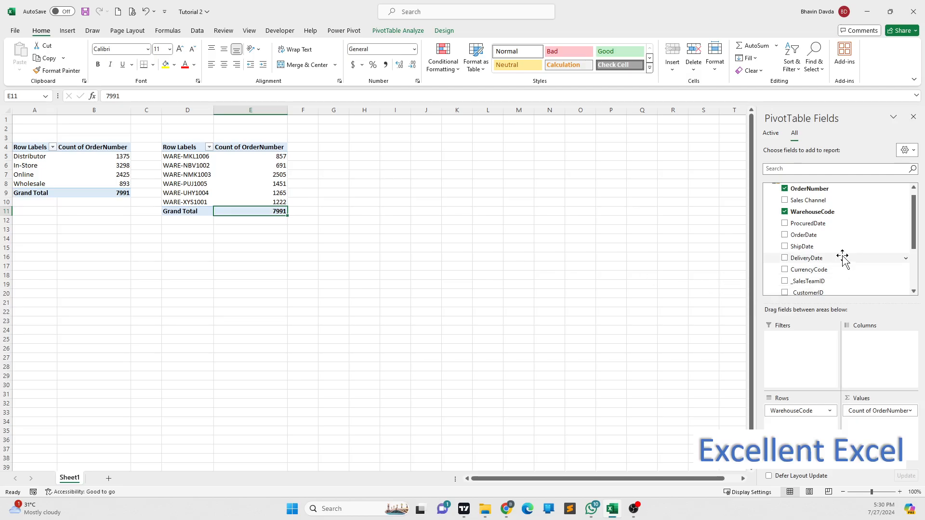
{"action": "scroll", "coordinate": [843, 259], "scroll_direction": "down", "scroll_amount": 3}
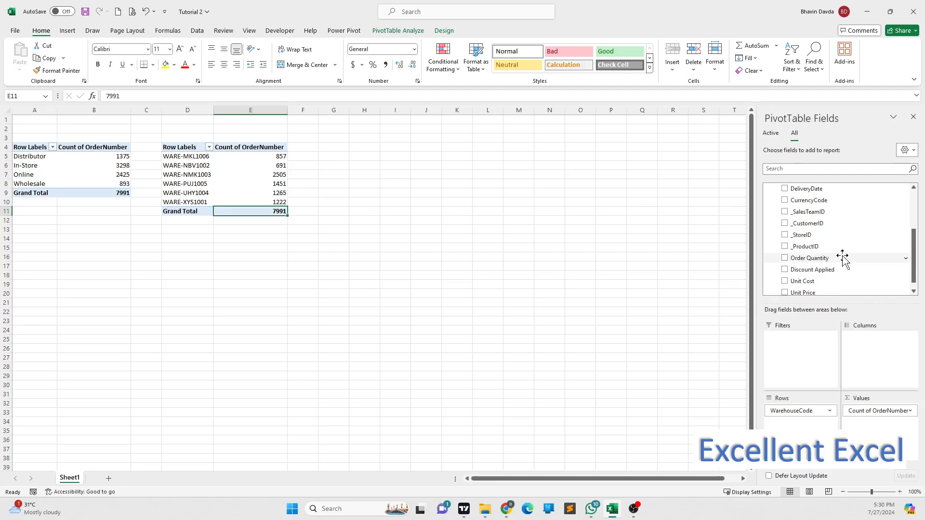
{"action": "scroll", "coordinate": [839, 270], "scroll_direction": "down", "scroll_amount": 1}
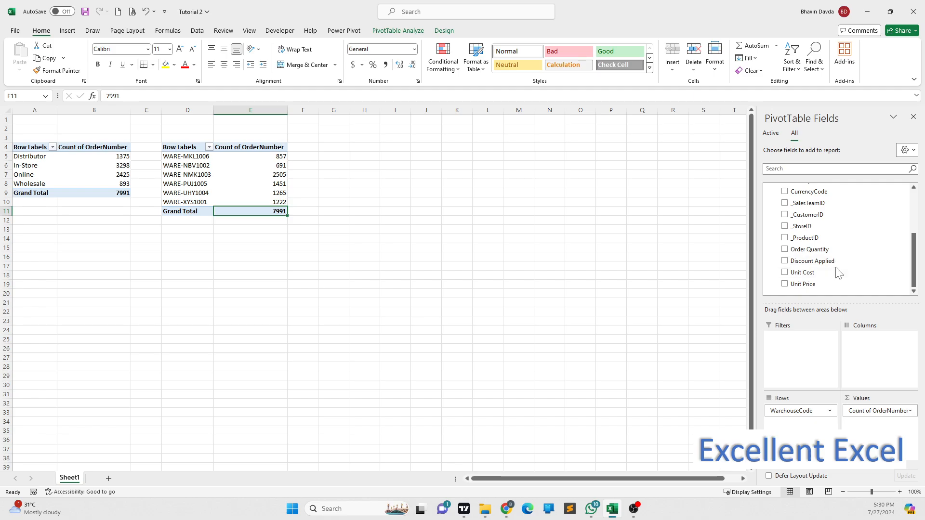
Step: Copy the WarehouseCode PivotTable, paste it at cell G4, and autofit the widths of columns G and H
{"action": "left_click_drag", "start_coordinate": [177, 149], "coordinate": [227, 210]}
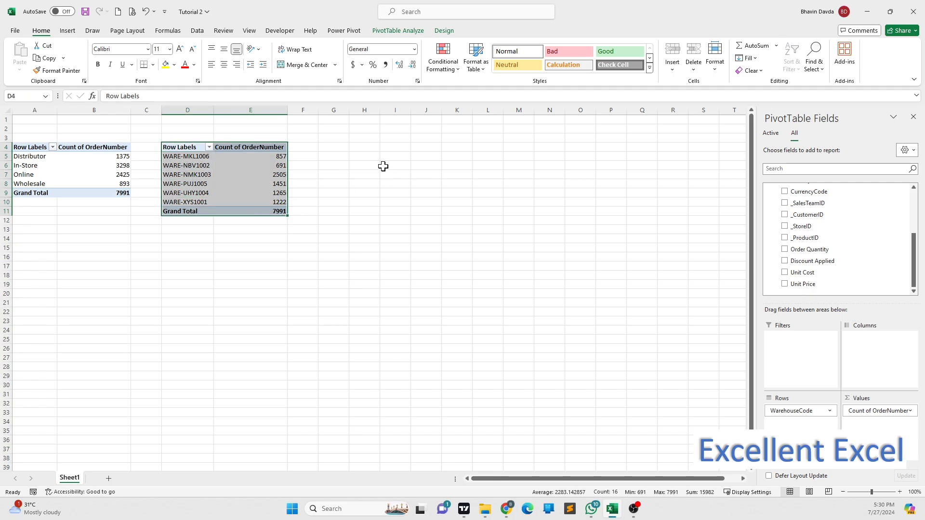
{"action": "key", "text": "ctrl+c"}
{"action": "left_click", "coordinate": [342, 146]}
{"action": "key", "text": "ctrl+v"}
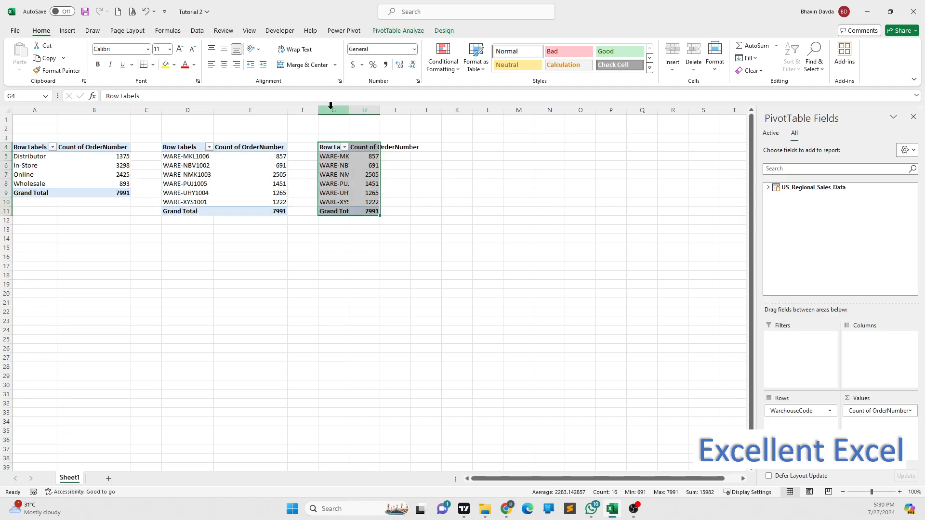
{"action": "left_click_drag", "start_coordinate": [333, 110], "coordinate": [376, 108]}
{"action": "double_click", "coordinate": [379, 108]}
{"action": "left_click", "coordinate": [420, 166]}
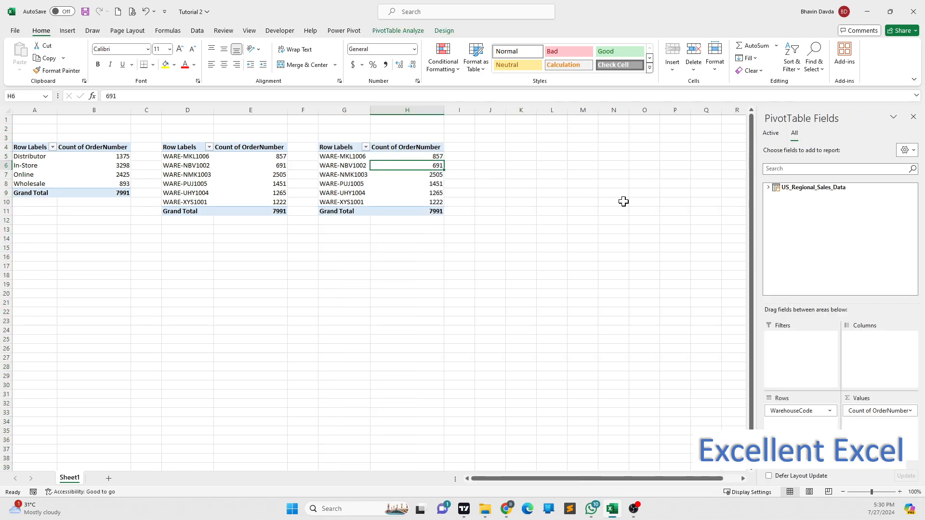
Step: Replace WarehouseCode with _SalesTeamID in the rows of the PivotTable at G4
{"action": "left_click", "coordinate": [769, 188]}
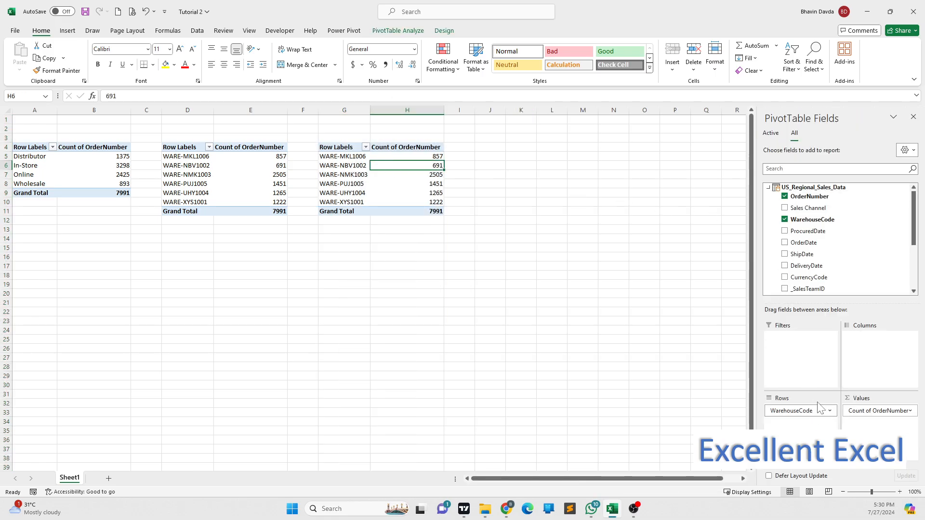
{"action": "left_click", "coordinate": [813, 411]}
{"action": "left_click", "coordinate": [798, 386]}
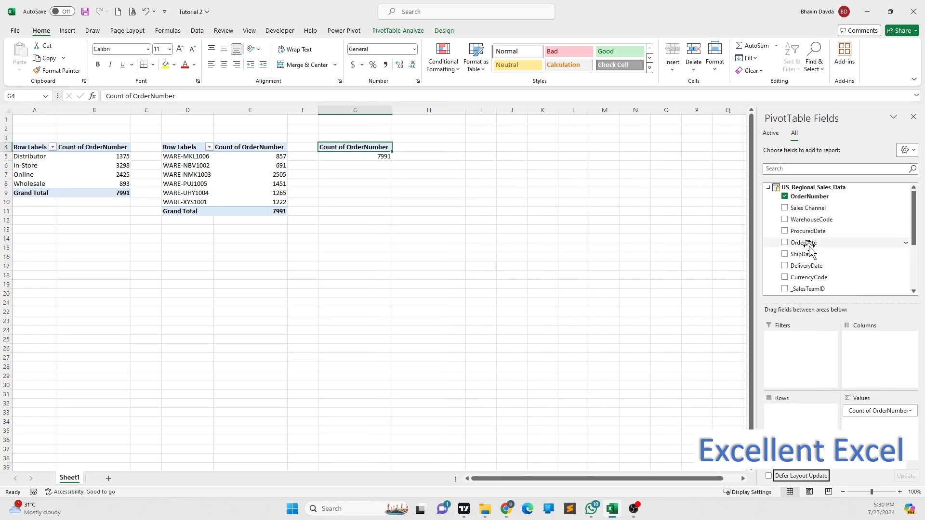
{"action": "scroll", "coordinate": [825, 270], "scroll_direction": "down", "scroll_amount": 1}
{"action": "left_click_drag", "start_coordinate": [825, 273], "coordinate": [803, 426]}
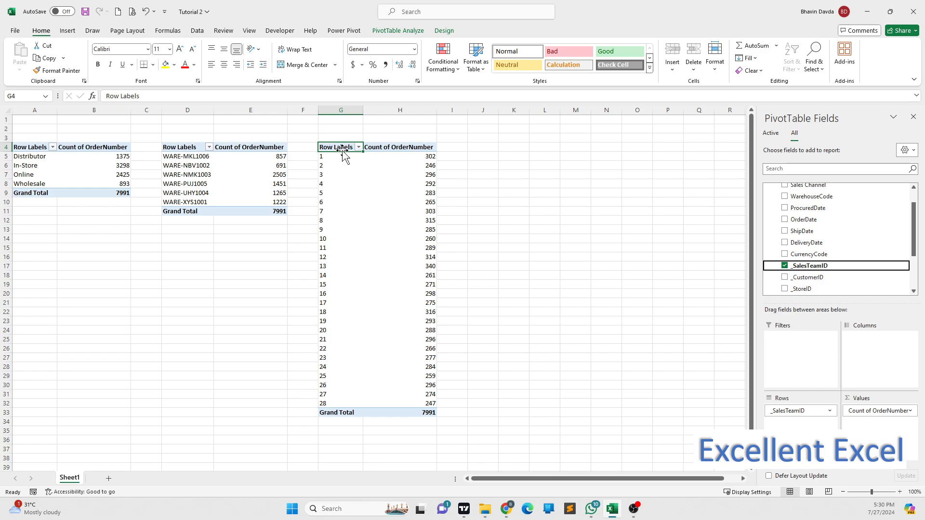
{"action": "mouse_move", "coordinate": [412, 164]}
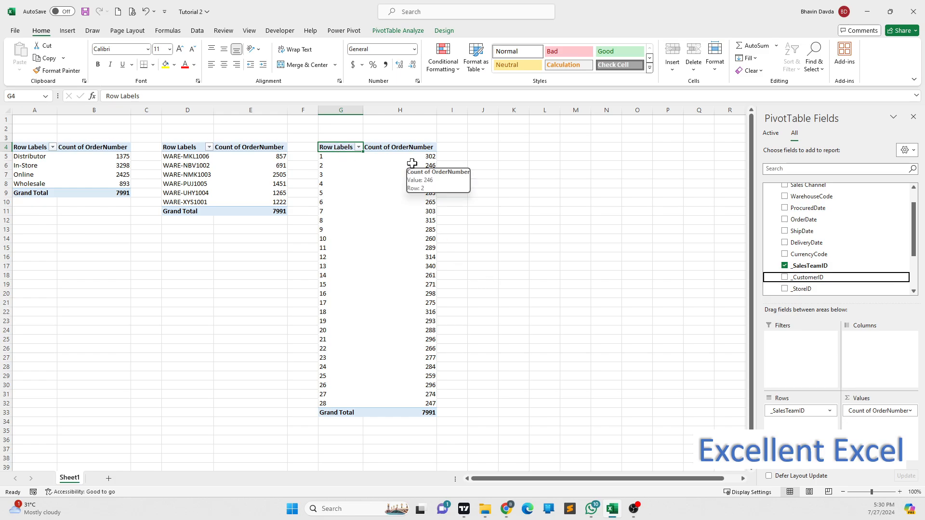
{"action": "left_click", "coordinate": [447, 159]}
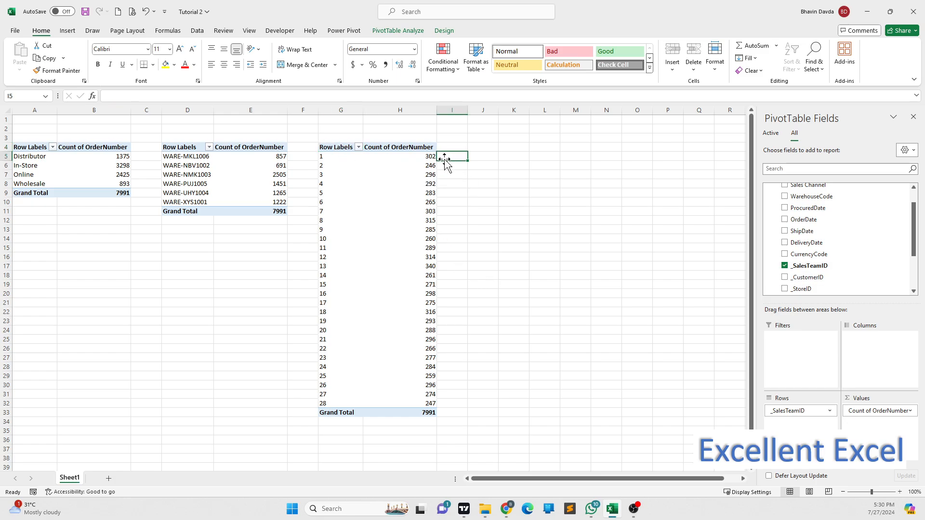
Step: Copy the whole _SalesTeamID PivotTable and paste it at cell J4
{"action": "left_click", "coordinate": [336, 148]}
{"action": "key", "text": "ctrl+shift+Right"}
{"action": "key", "text": "ctrl+shift+Down"}
{"action": "key", "text": "ctrl+c"}
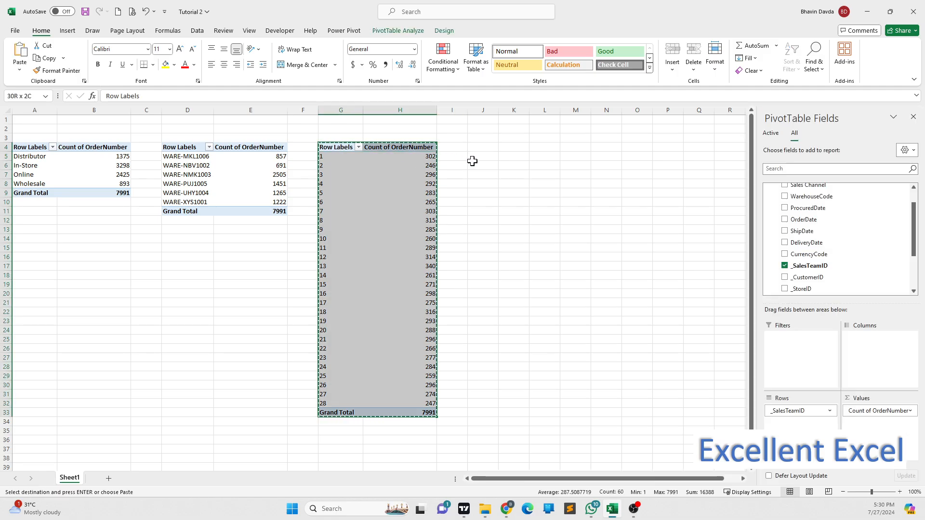
{"action": "left_click", "coordinate": [482, 147]}
{"action": "key", "text": "ctrl+v"}
{"action": "key", "text": "Escape"}
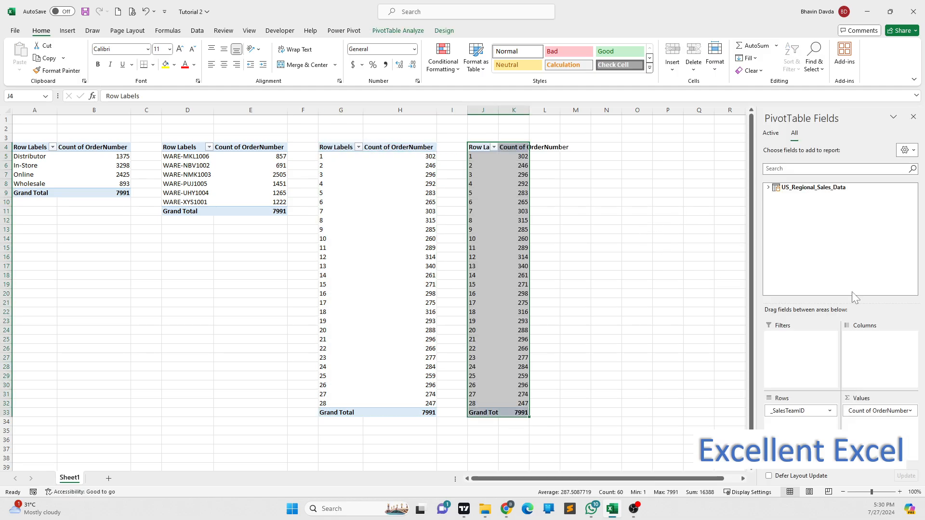
{"action": "left_click", "coordinate": [787, 413]}
{"action": "left_click", "coordinate": [800, 397]}
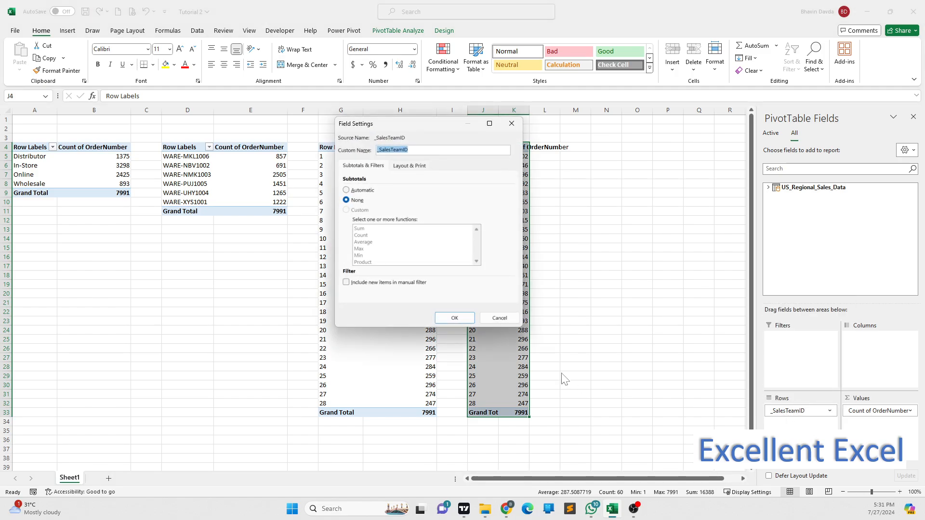
{"action": "left_click", "coordinate": [500, 318]}
Step: Replace _SalesTeamID with _CustomerID in the rows of the PivotTable at J4 and review the list down to its end
{"action": "left_click", "coordinate": [800, 411]}
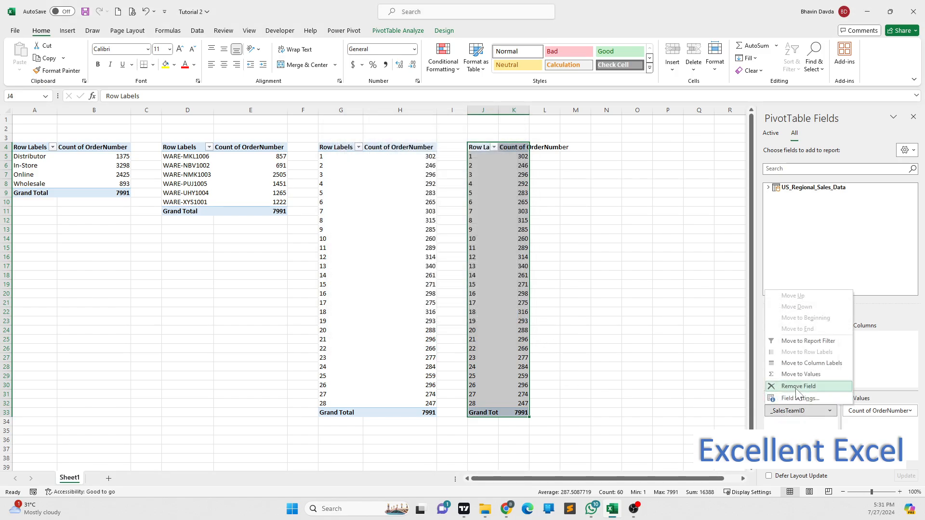
{"action": "left_click", "coordinate": [798, 386]}
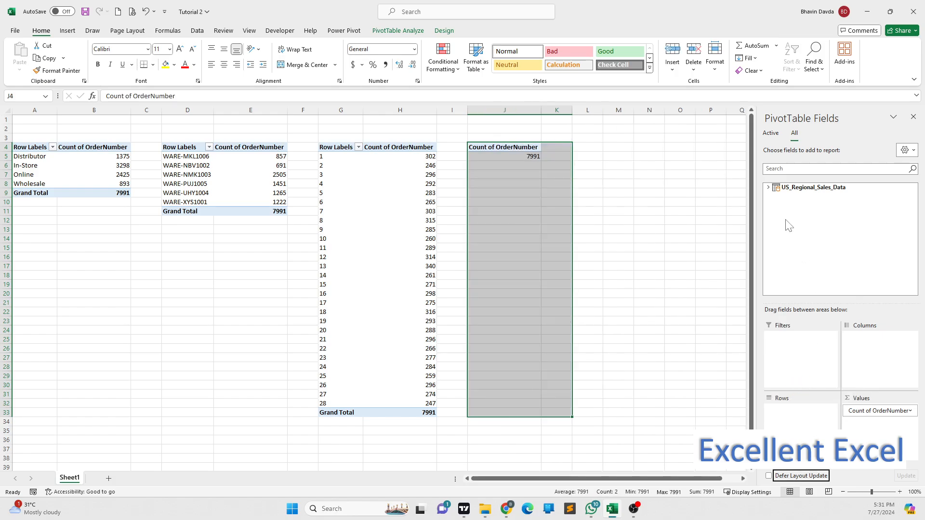
{"action": "left_click", "coordinate": [768, 188]}
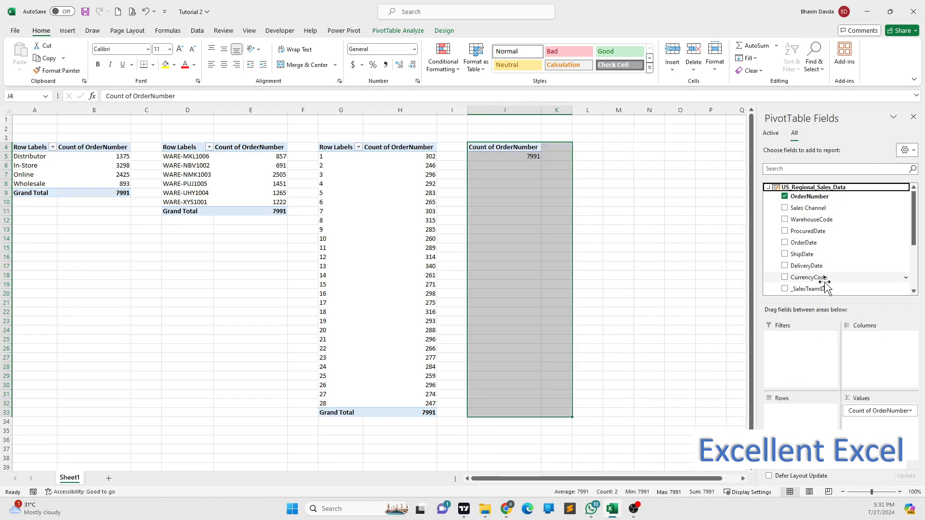
{"action": "scroll", "coordinate": [824, 282], "scroll_direction": "down", "scroll_amount": 3}
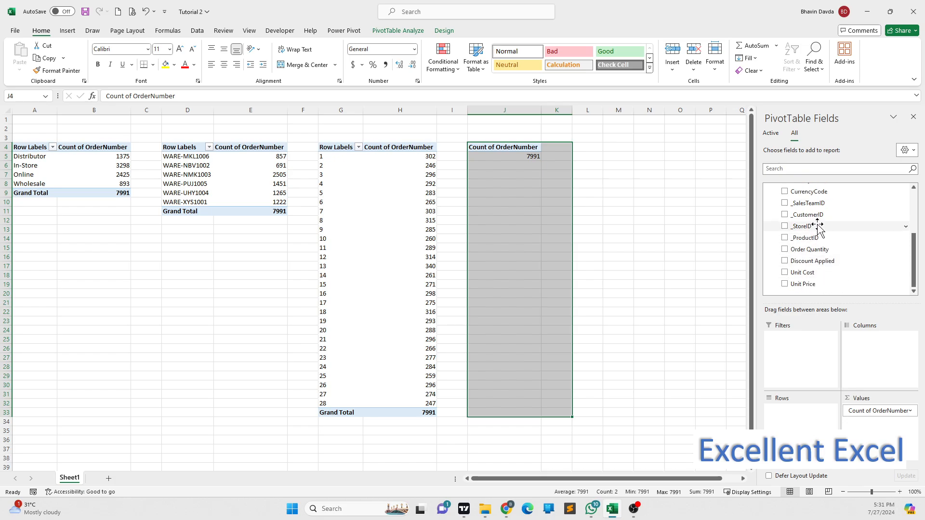
{"action": "left_click_drag", "start_coordinate": [808, 215], "coordinate": [798, 422]}
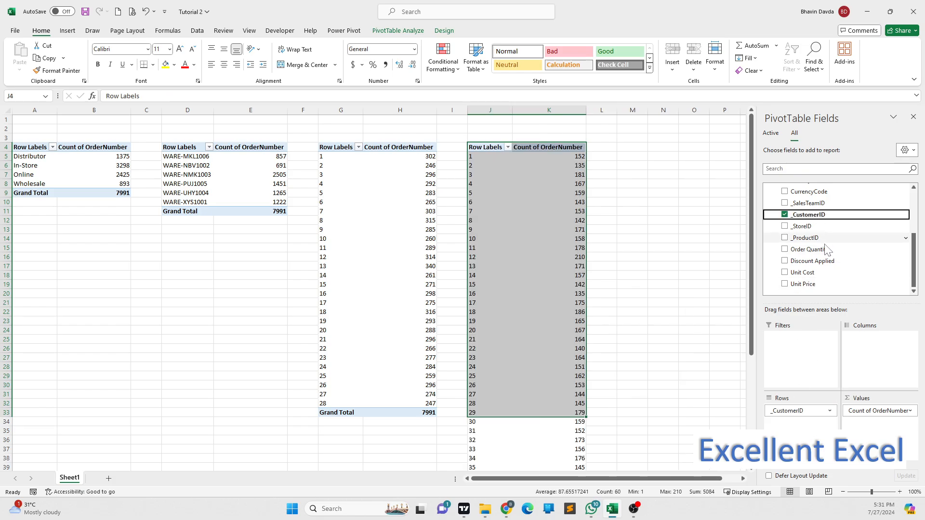
{"action": "left_click", "coordinate": [656, 313]}
{"action": "scroll", "coordinate": [656, 318], "scroll_direction": "down", "scroll_amount": 6}
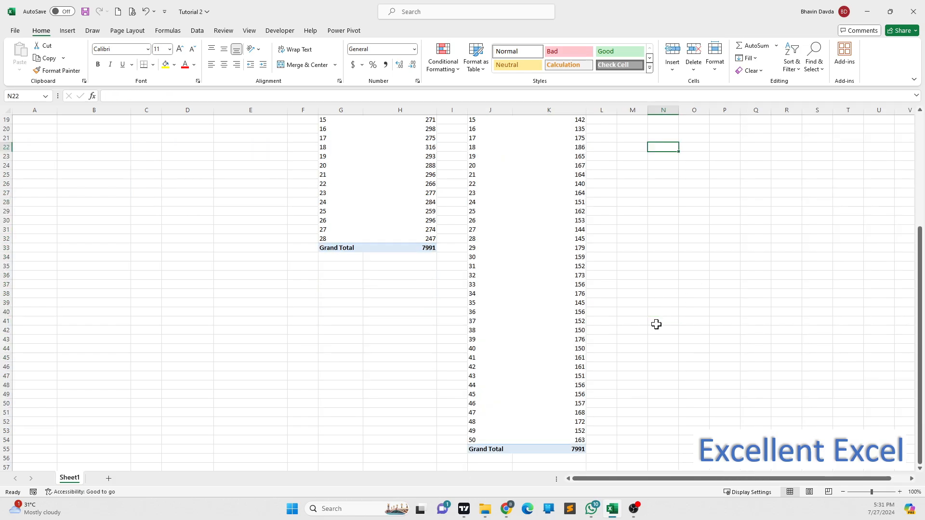
{"action": "scroll", "coordinate": [678, 410], "scroll_direction": "up", "scroll_amount": 6}
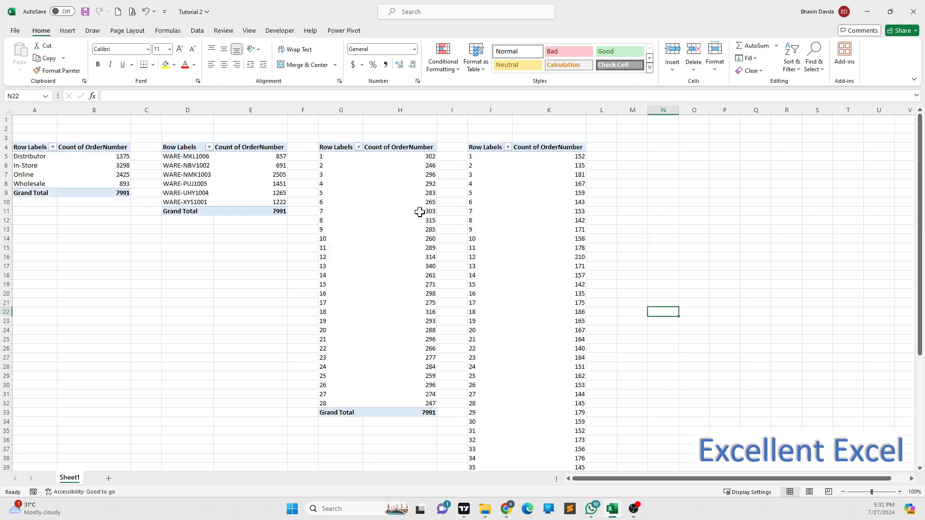
Step: Turn off the gridlines on Sheet1
{"action": "left_click", "coordinate": [250, 30]}
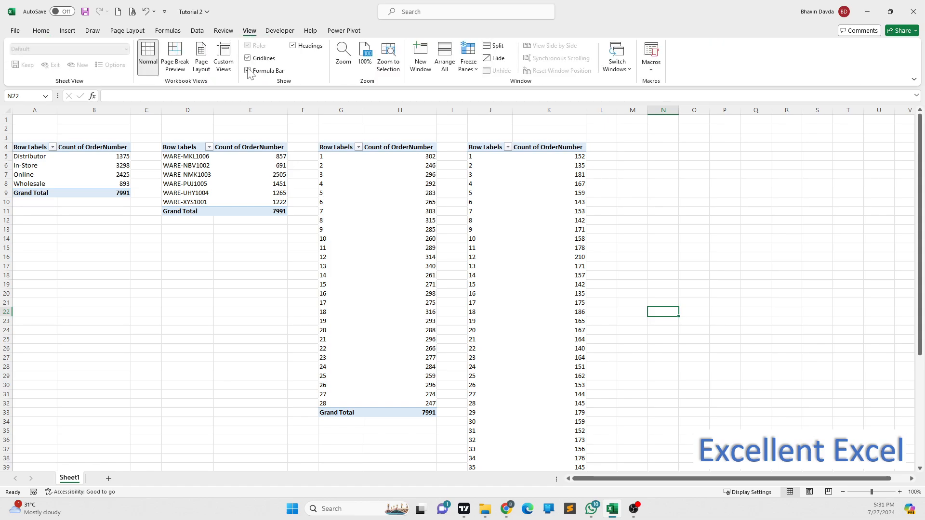
{"action": "left_click", "coordinate": [248, 59]}
{"action": "left_click", "coordinate": [656, 211]}
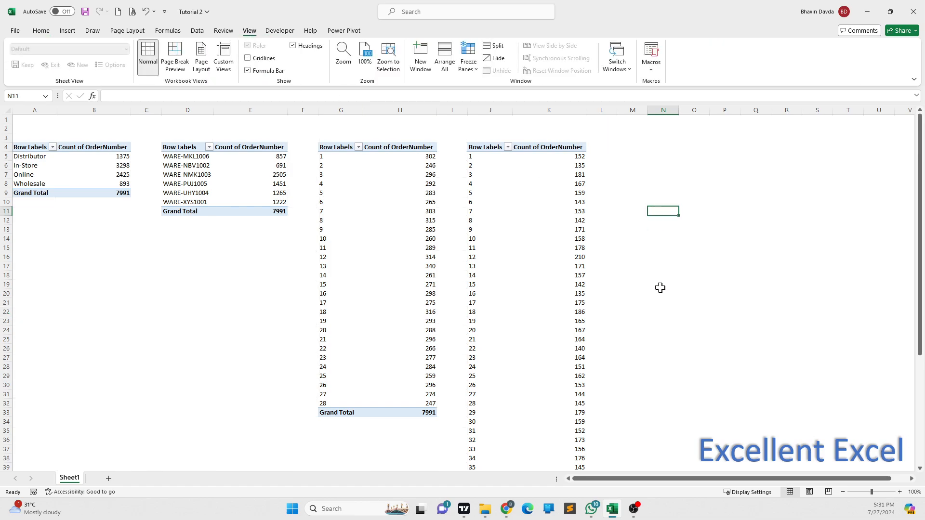
{"action": "scroll", "coordinate": [659, 288], "scroll_direction": "down", "scroll_amount": 6}
{"action": "scroll", "coordinate": [660, 288], "scroll_direction": "up", "scroll_amount": 6}
Step: Replace _CustomerID with _StoreID in the rows of the PivotTable at J4 and look through the resulting list
{"action": "left_click", "coordinate": [574, 229]}
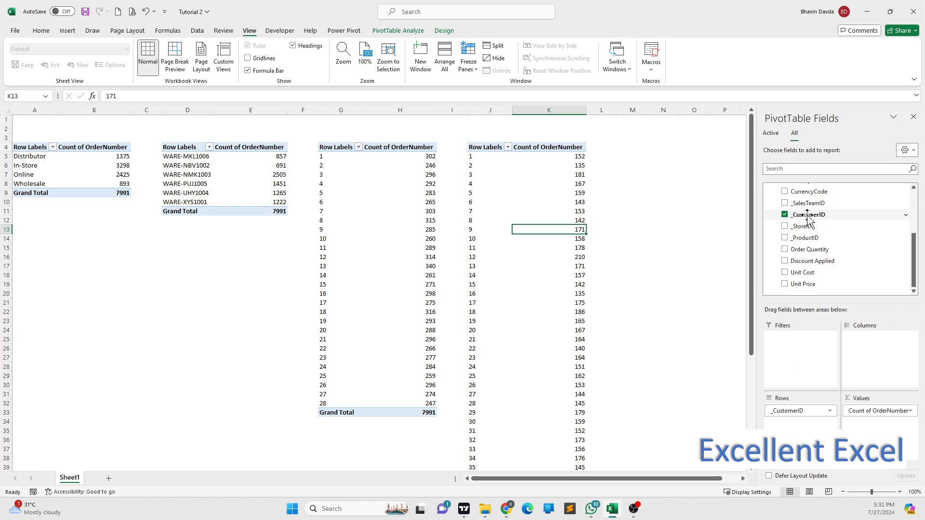
{"action": "left_click_drag", "start_coordinate": [807, 215], "coordinate": [794, 424]}
{"action": "left_click", "coordinate": [814, 416]}
{"action": "left_click", "coordinate": [805, 382]}
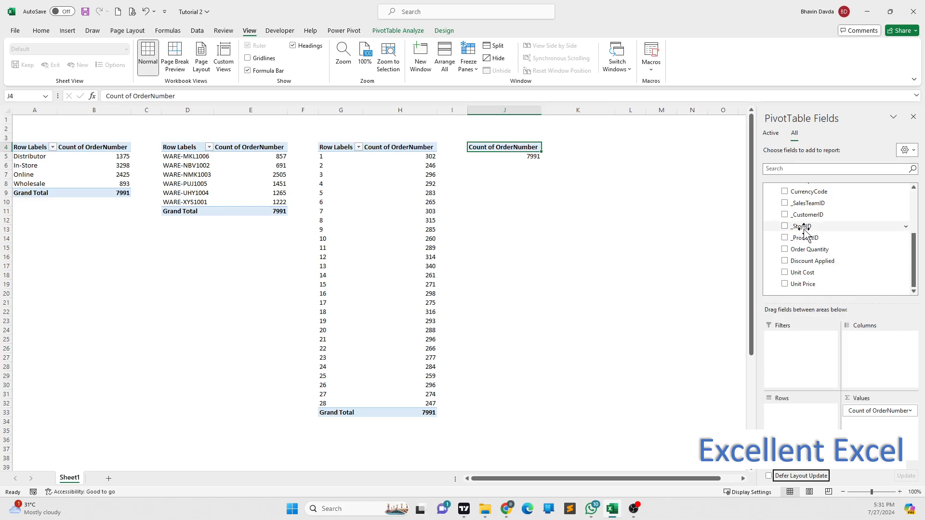
{"action": "left_click_drag", "start_coordinate": [802, 227], "coordinate": [804, 424]}
{"action": "scroll", "coordinate": [663, 349], "scroll_direction": "down", "scroll_amount": 9}
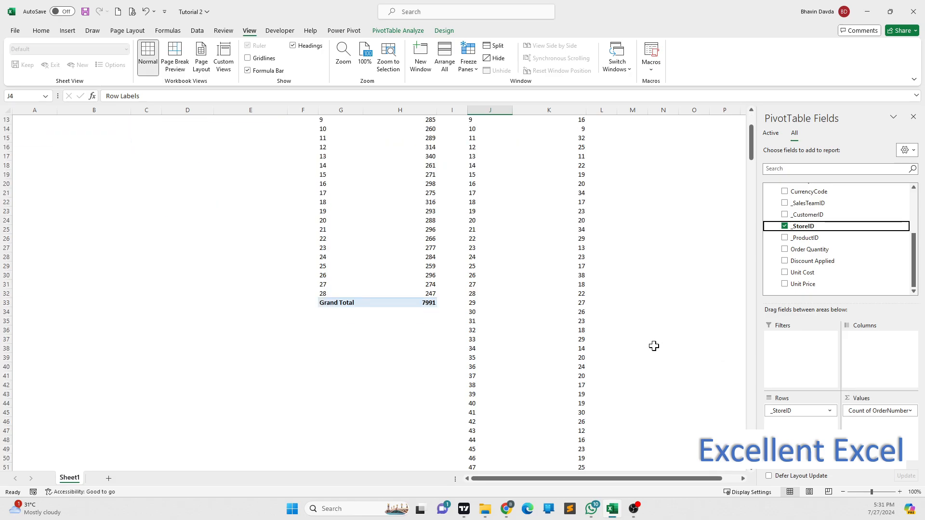
{"action": "scroll", "coordinate": [654, 347], "scroll_direction": "down", "scroll_amount": 20}
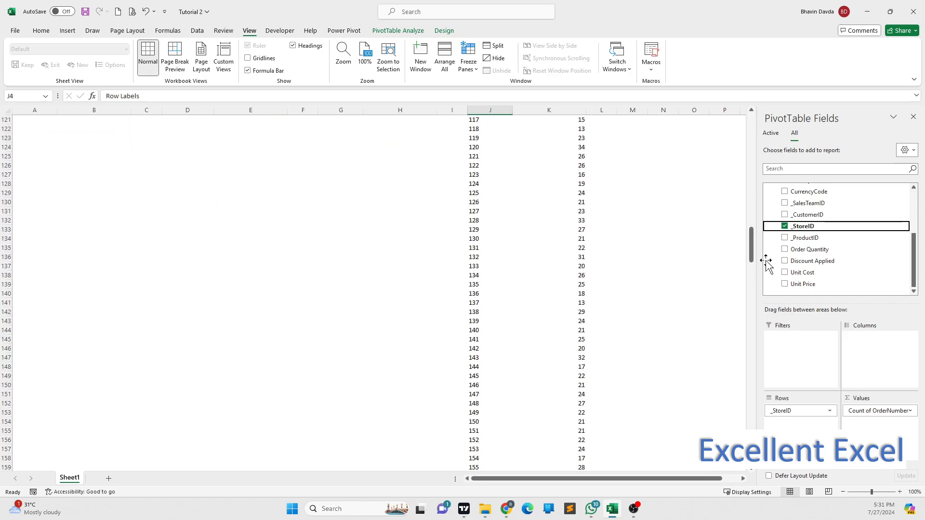
{"action": "left_click_drag", "start_coordinate": [753, 258], "coordinate": [765, 230]}
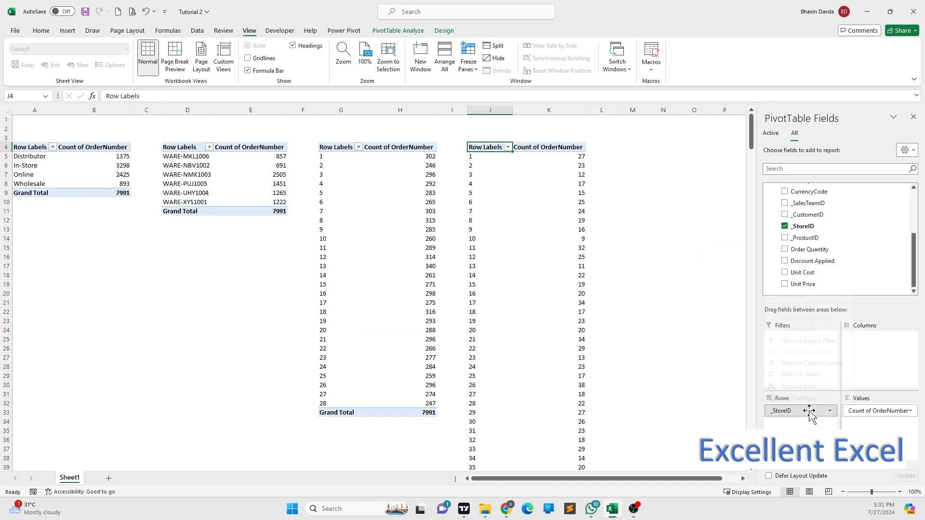
Step: Remove _StoreID from the rows of the PivotTable at J4 and add OrderDate there instead
{"action": "left_click", "coordinate": [830, 411]}
{"action": "left_click", "coordinate": [793, 393]}
{"action": "scroll", "coordinate": [861, 279], "scroll_direction": "up", "scroll_amount": 3}
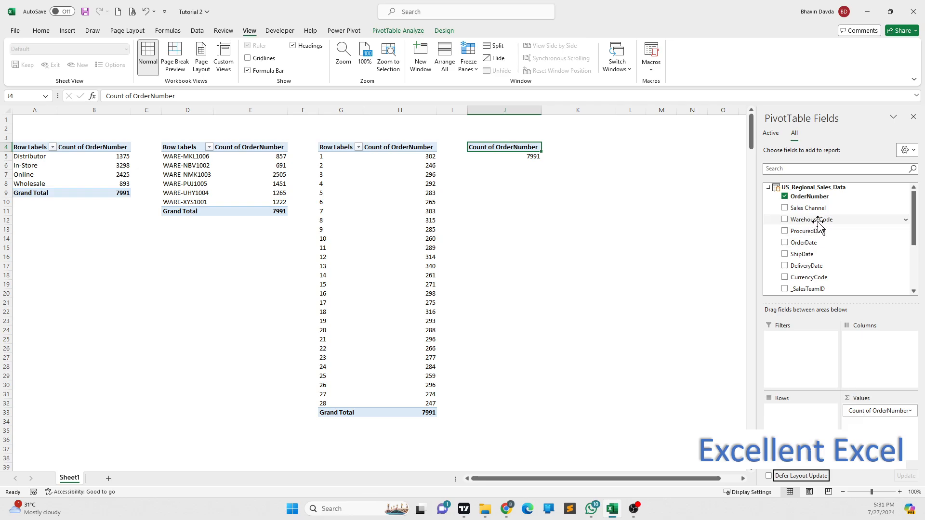
{"action": "left_click_drag", "start_coordinate": [817, 243], "coordinate": [801, 434]}
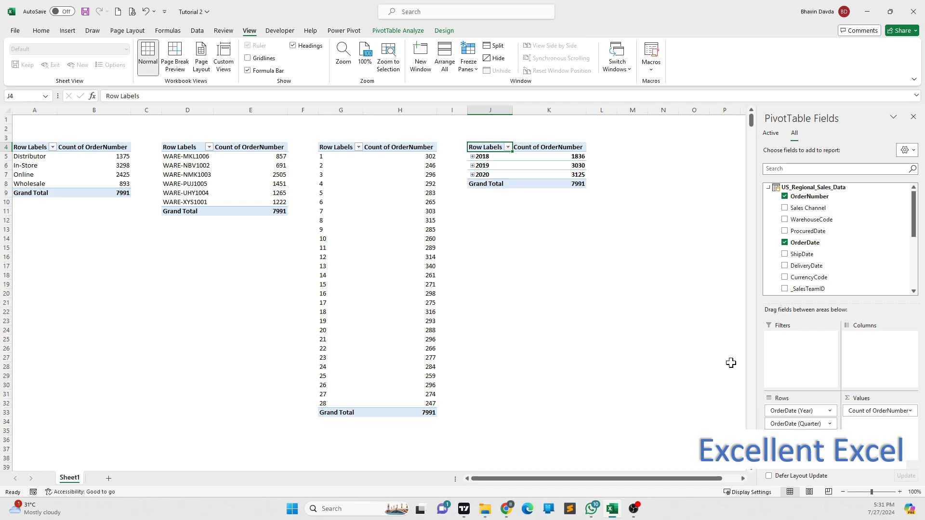
Step: Expand the entire OrderDate (Year) field in the PivotTable at J4 down to quarters
{"action": "right_click", "coordinate": [489, 156]}
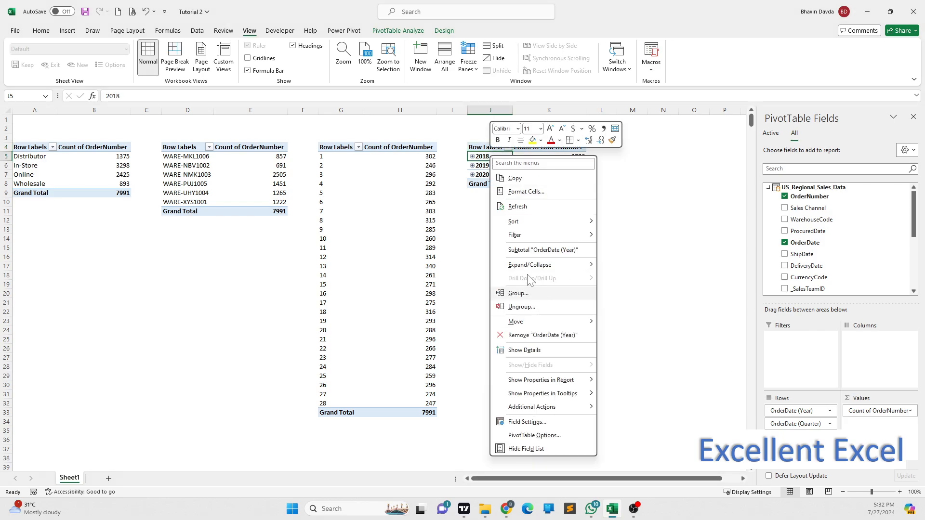
{"action": "mouse_move", "coordinate": [584, 272]}
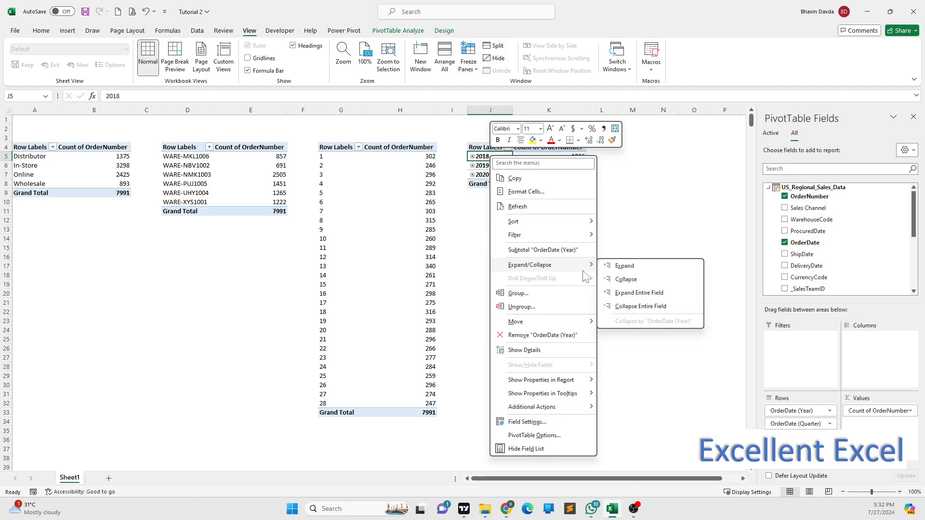
{"action": "left_click", "coordinate": [627, 293]}
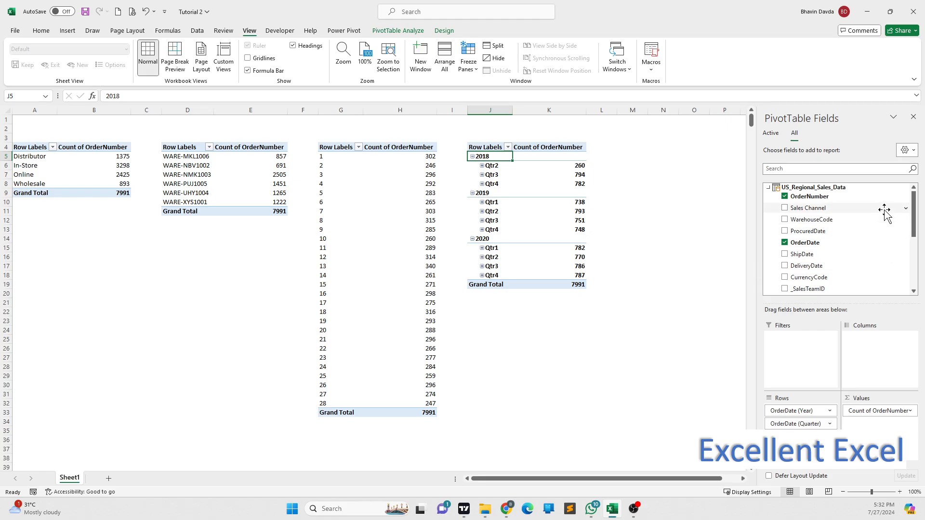
Step: Show the Count of OrderNumber values in the sales channel PivotTable at A4 as % of Grand Total
{"action": "left_click", "coordinate": [583, 371]}
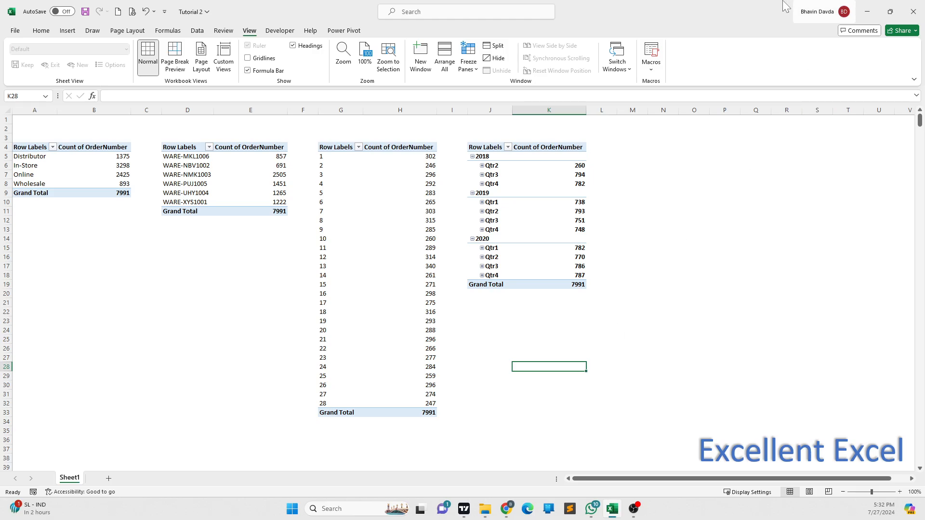
{"action": "right_click", "coordinate": [124, 166]}
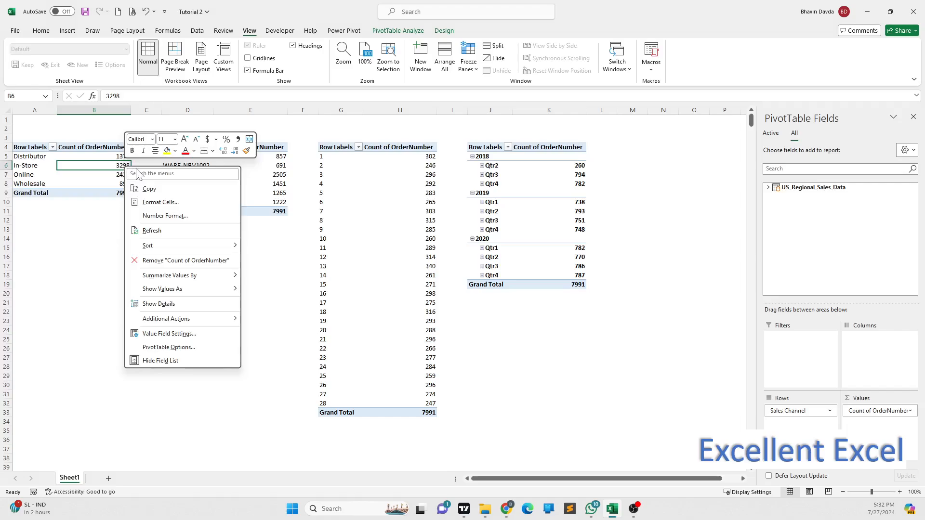
{"action": "mouse_move", "coordinate": [156, 251]}
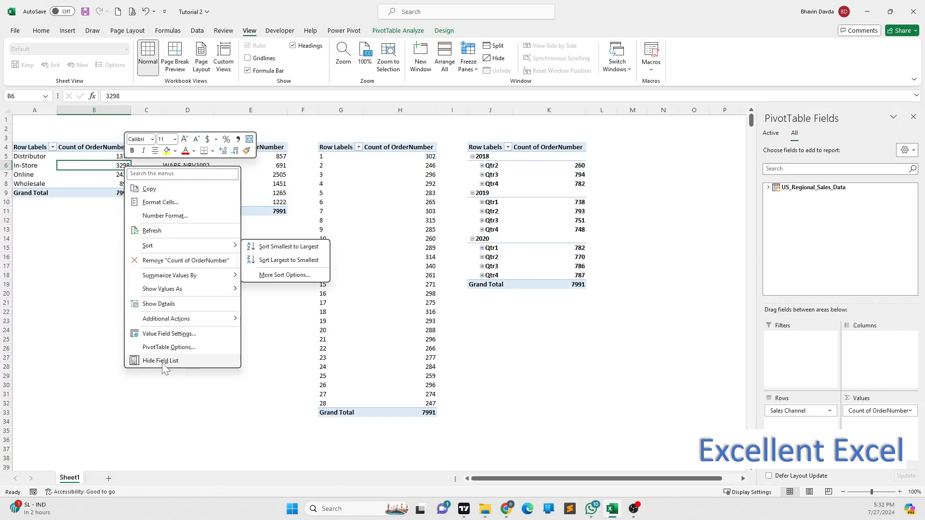
{"action": "left_click", "coordinate": [169, 334]}
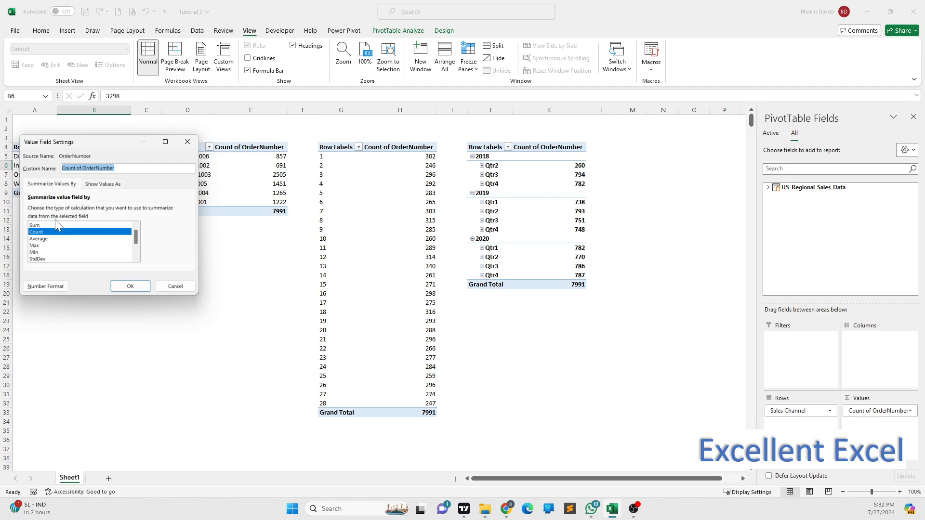
{"action": "left_click", "coordinate": [102, 183]}
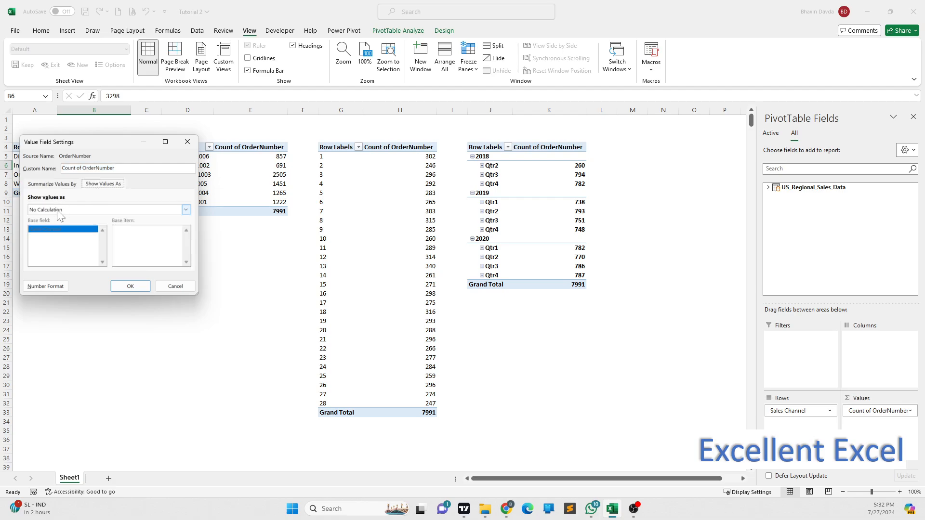
{"action": "left_click", "coordinate": [185, 209]}
{"action": "left_click", "coordinate": [72, 225]}
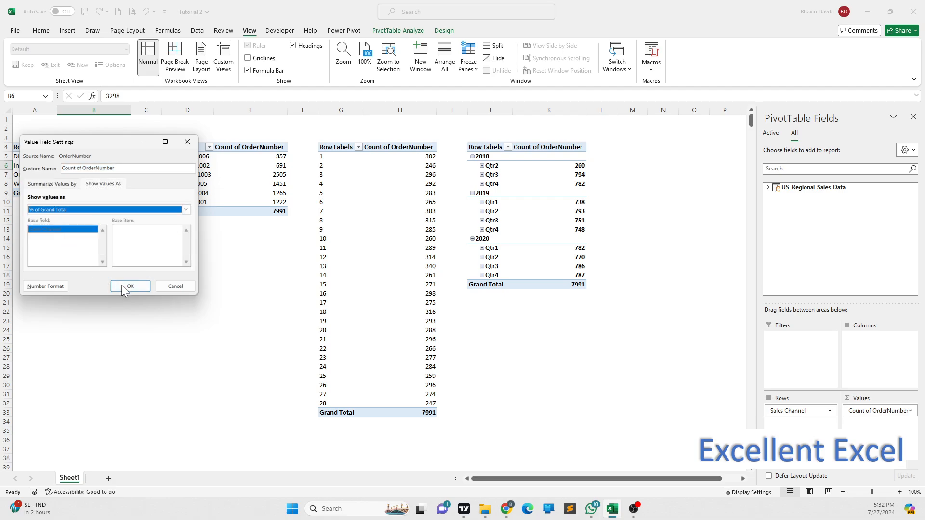
{"action": "left_click", "coordinate": [123, 286]}
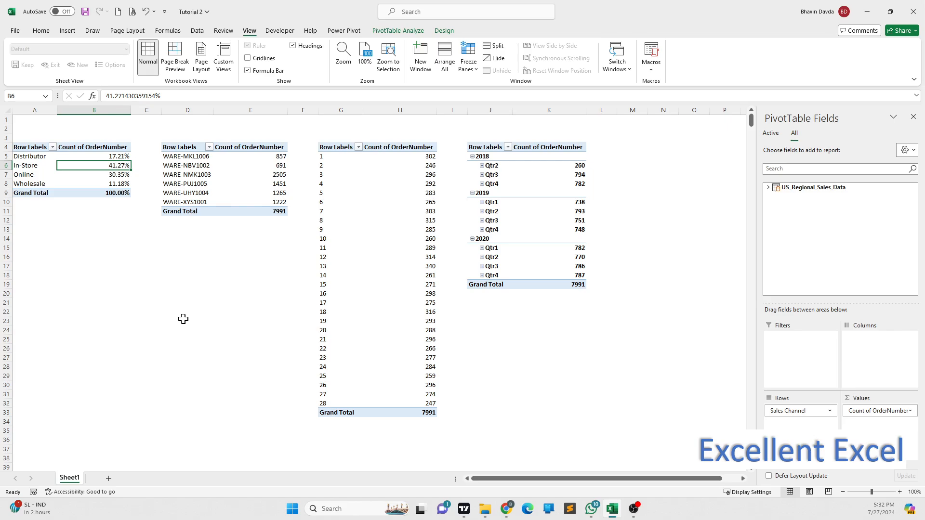
Step: Check the combined share of In-Store and Online orders, and that of Wholesale and Distributor orders, in the sales channel PivotTable
{"action": "left_click", "coordinate": [117, 177]}
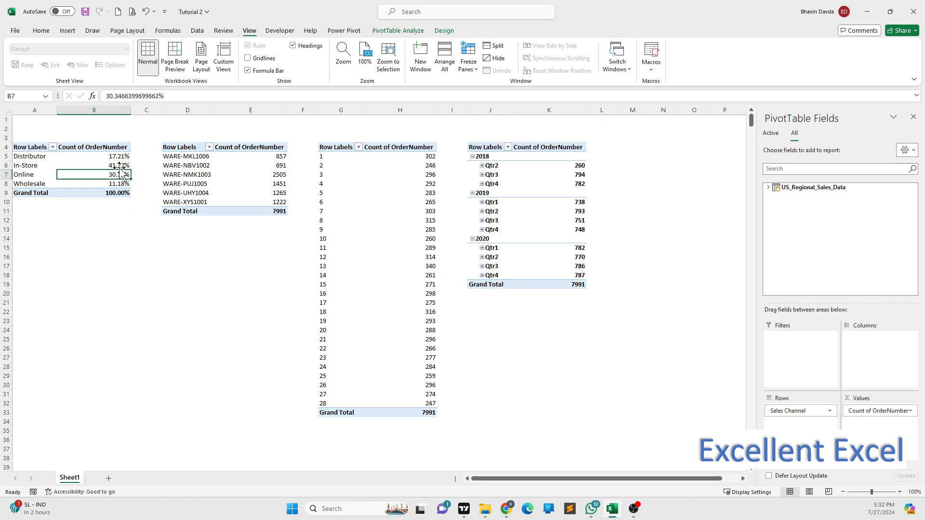
{"action": "left_click_drag", "start_coordinate": [117, 166], "coordinate": [116, 173]}
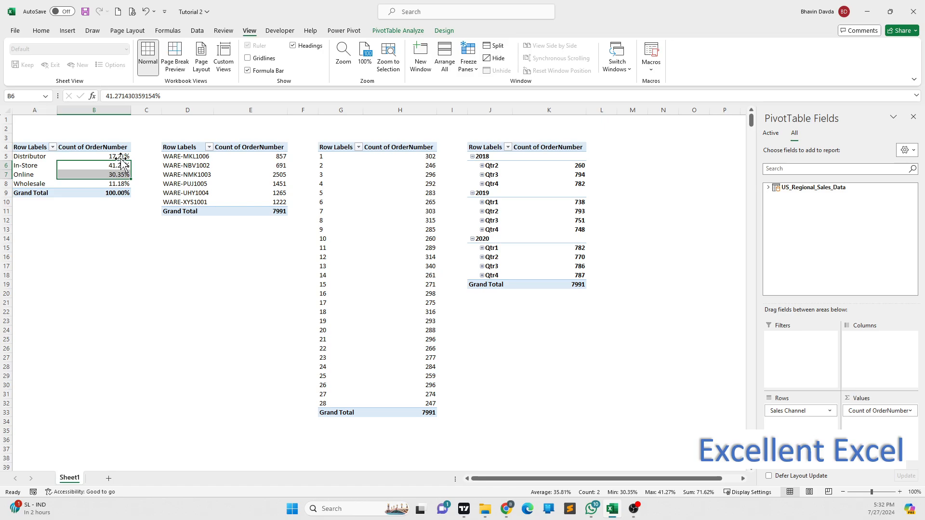
{"action": "left_click", "coordinate": [127, 185]}
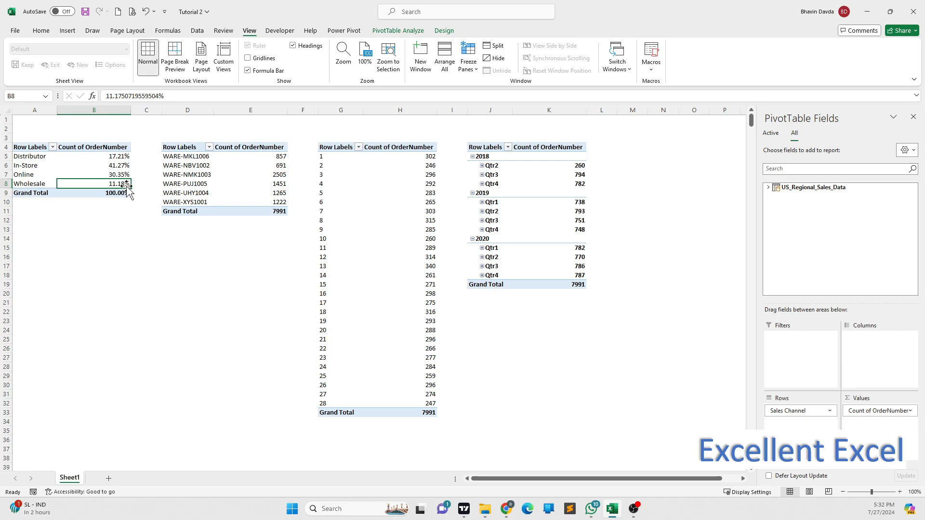
{"action": "left_click", "coordinate": [121, 159], "text": "ctrl"}
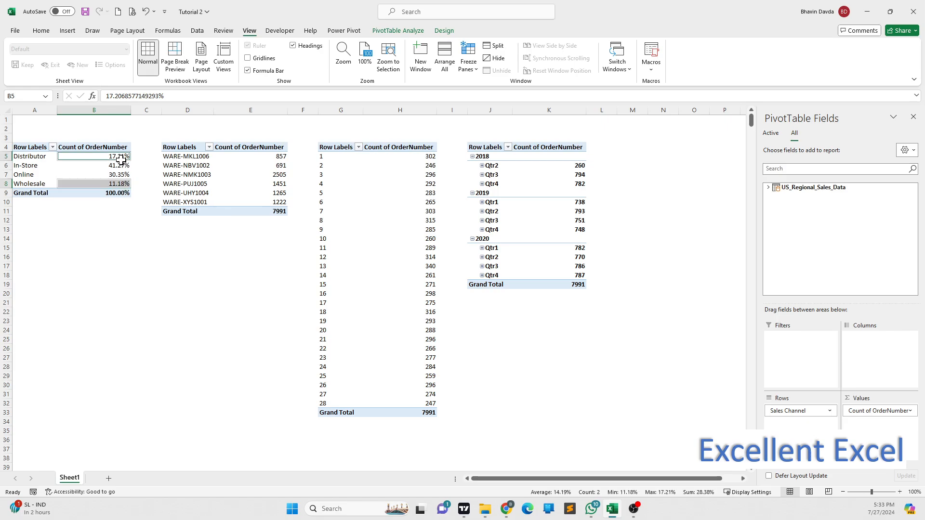
{"action": "left_click", "coordinate": [155, 320]}
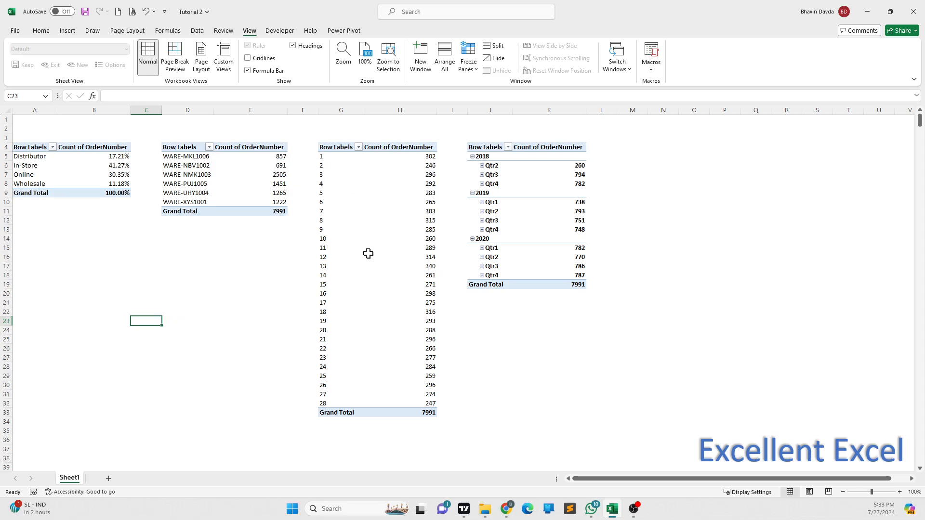
Step: Open the design options for the order date PivotTable at J4
{"action": "mouse_move", "coordinate": [544, 167]}
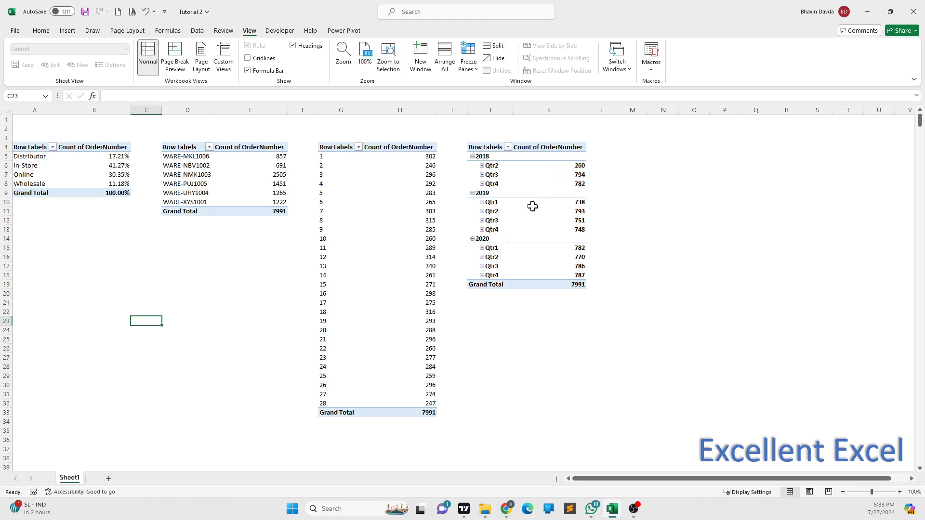
{"action": "left_click", "coordinate": [570, 170]}
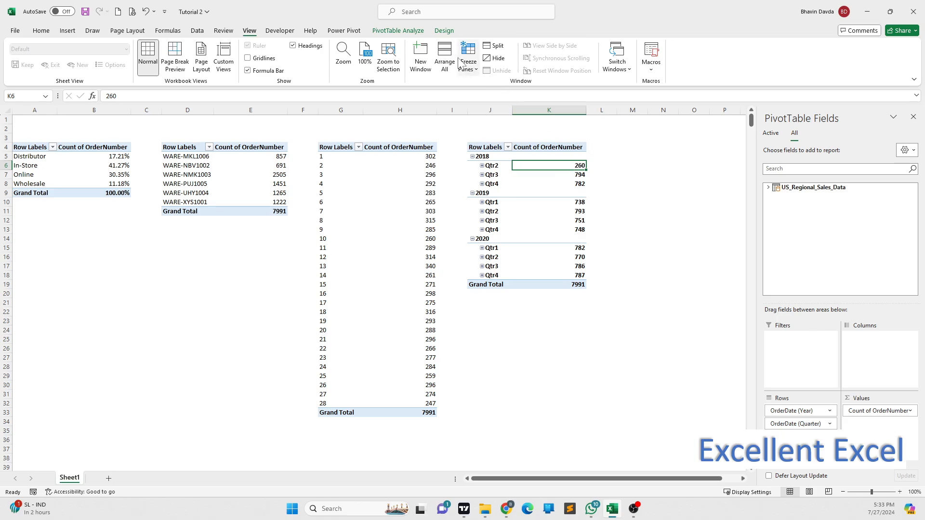
{"action": "left_click", "coordinate": [436, 32]}
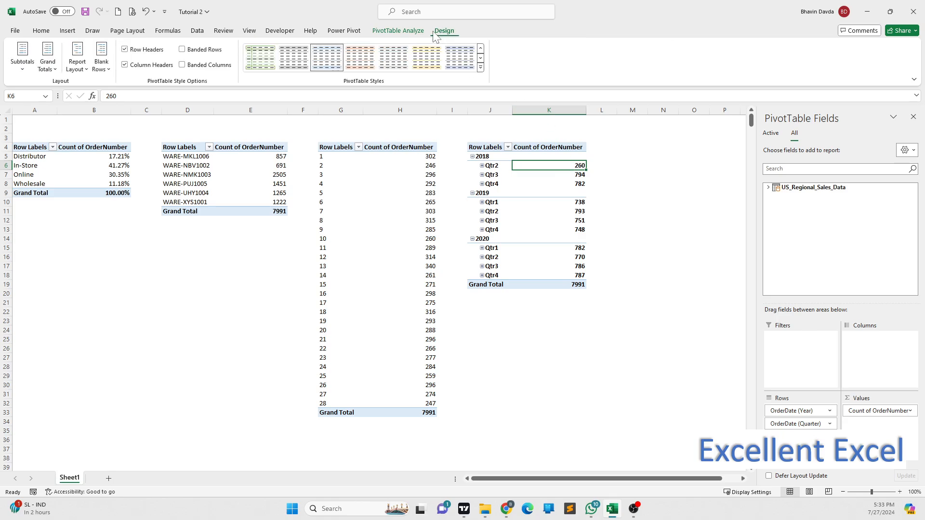